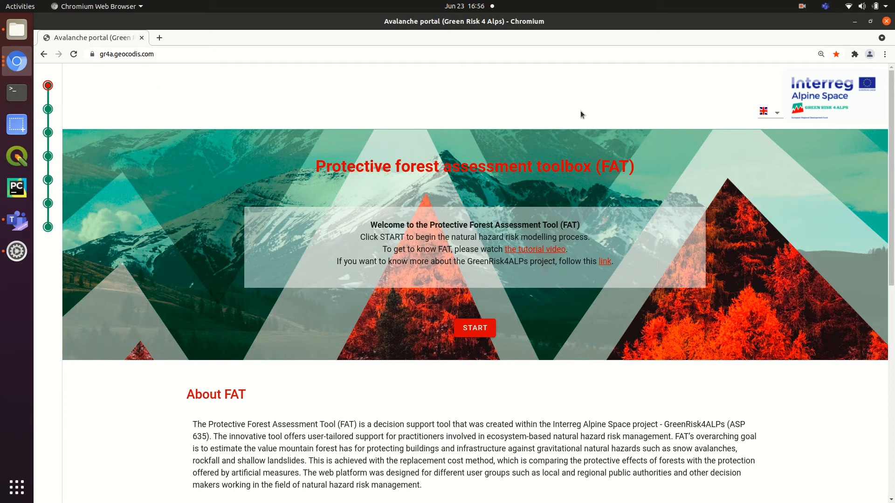
- Check the language choices, keep English, and review the About FAT and Motivation sections of the start page
left_click(777, 114)
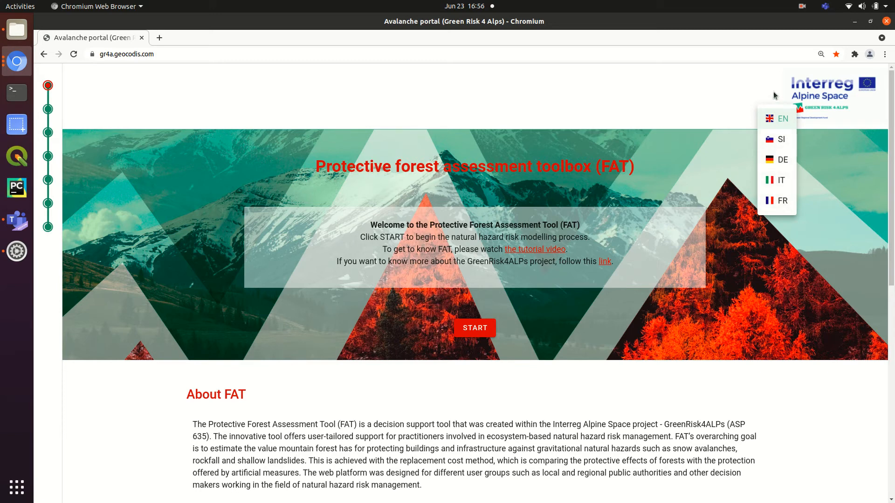
left_click(769, 119)
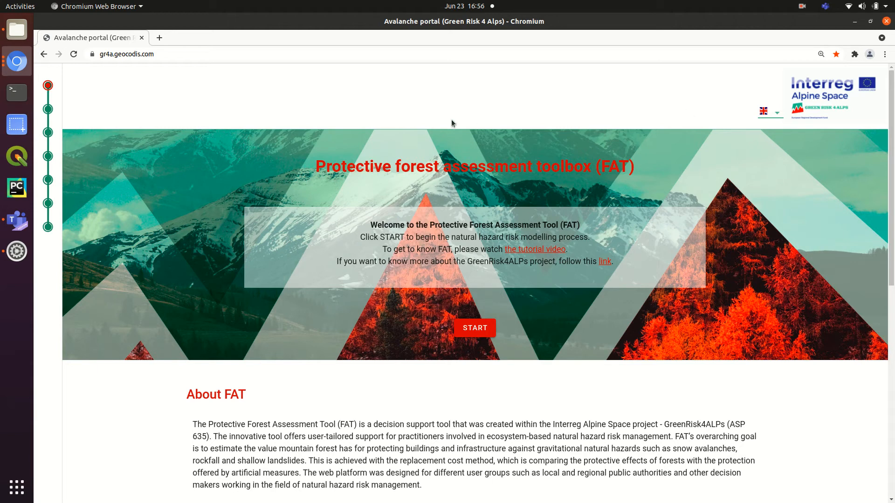
mouse_move(50, 117)
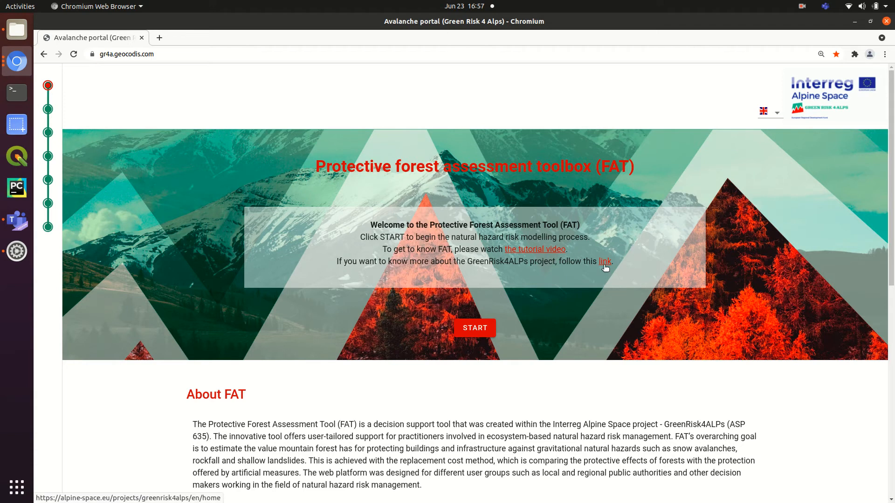
scroll(586, 281, "down", 5)
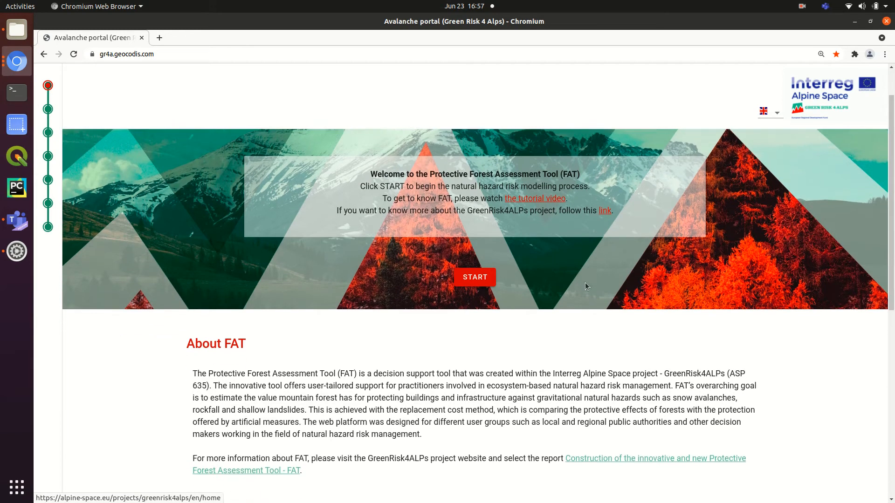
scroll(581, 283, "down", 7)
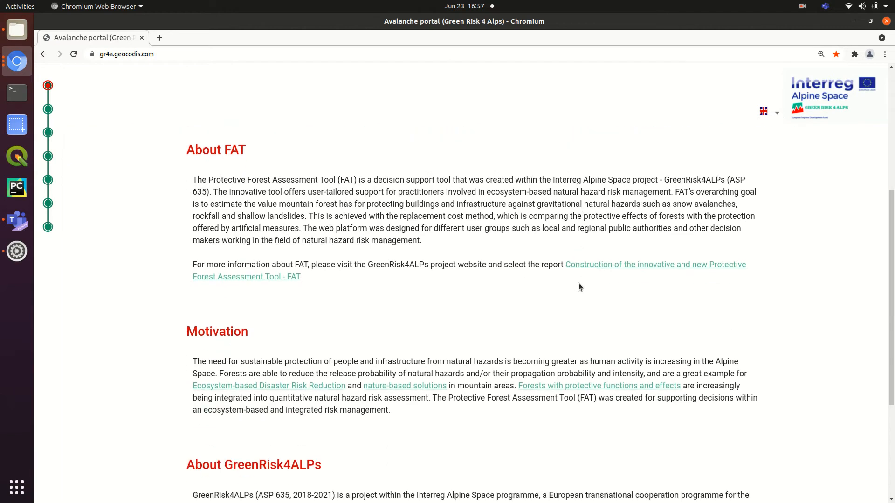
scroll(564, 291, "up", 4)
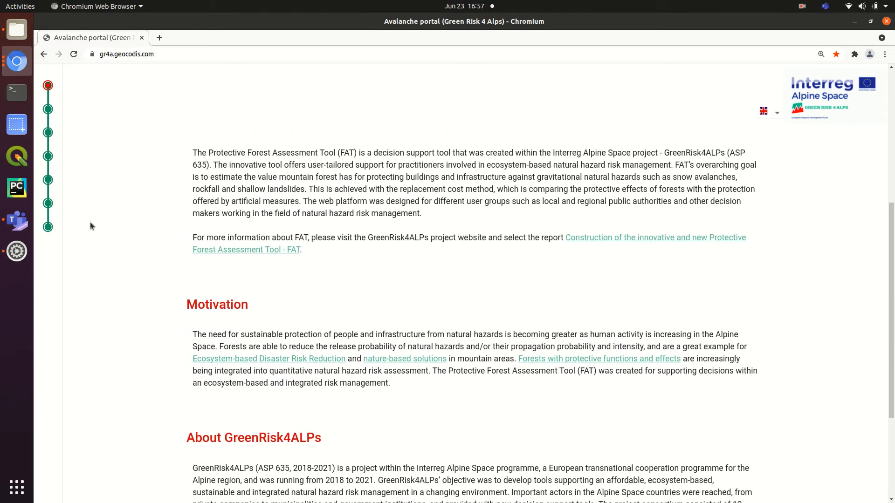
scroll(282, 342, "up", 3)
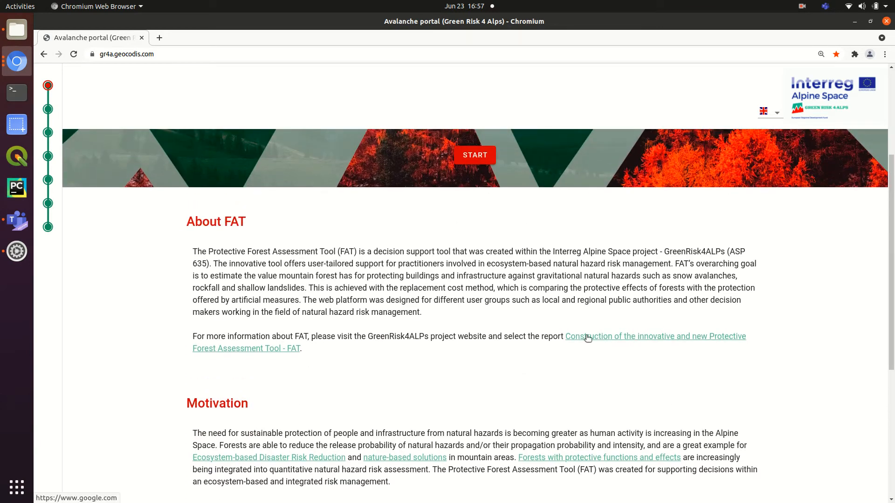
scroll(587, 338, "up", 4)
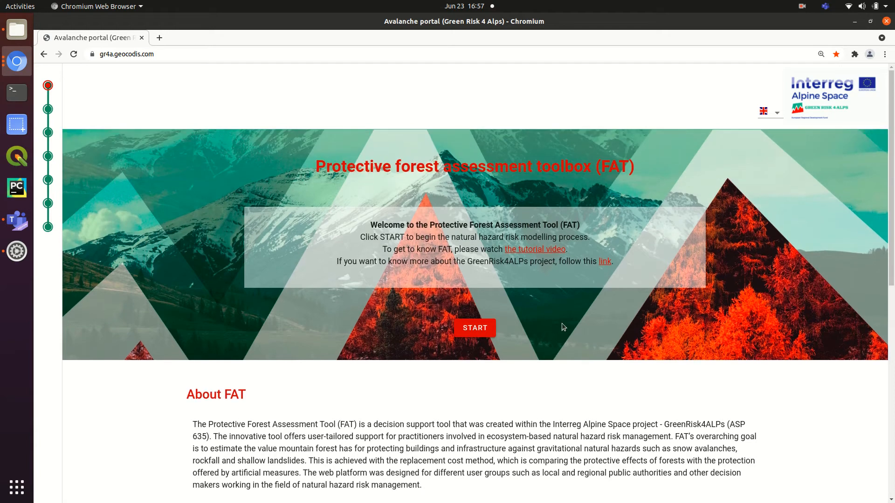
- Start the hazard modelling process and select Avalanche as the natural hazard to model
left_click(475, 328)
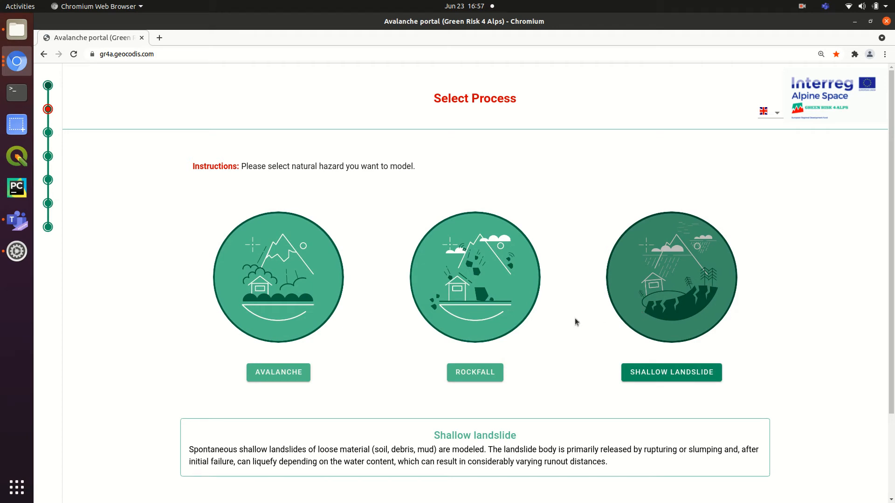
left_click(269, 372)
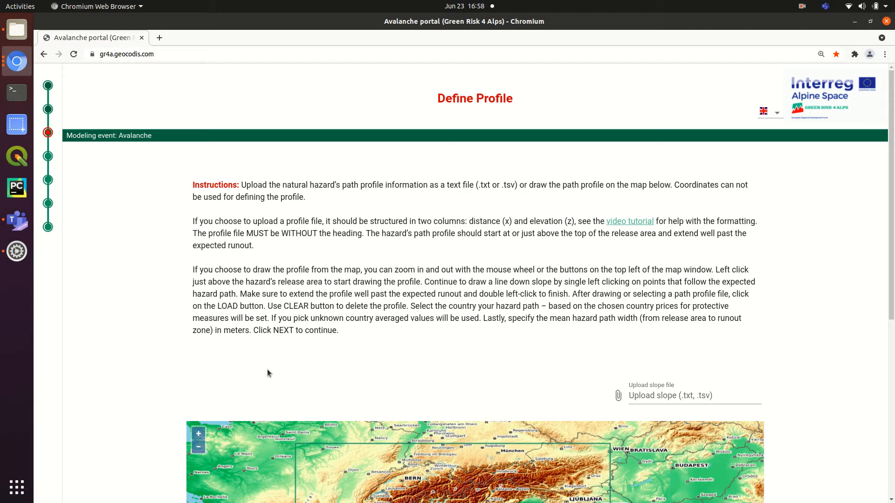
- Draw a three-point avalanche path on the map from Silberen / Twärenen eastward past the magenta boundary line and load it
scroll(267, 369, "down", 4)
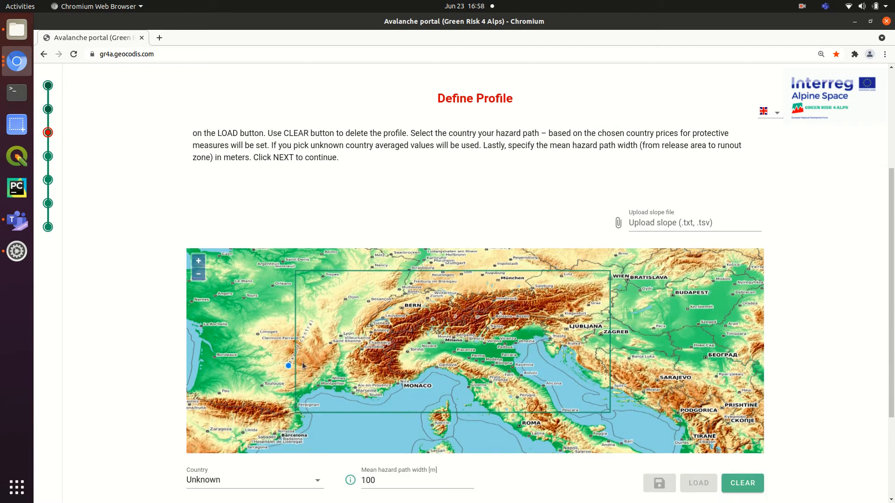
left_click(364, 329)
scroll(437, 324, "up", 1)
scroll(420, 286, "up", 2)
scroll(419, 299, "up", 3)
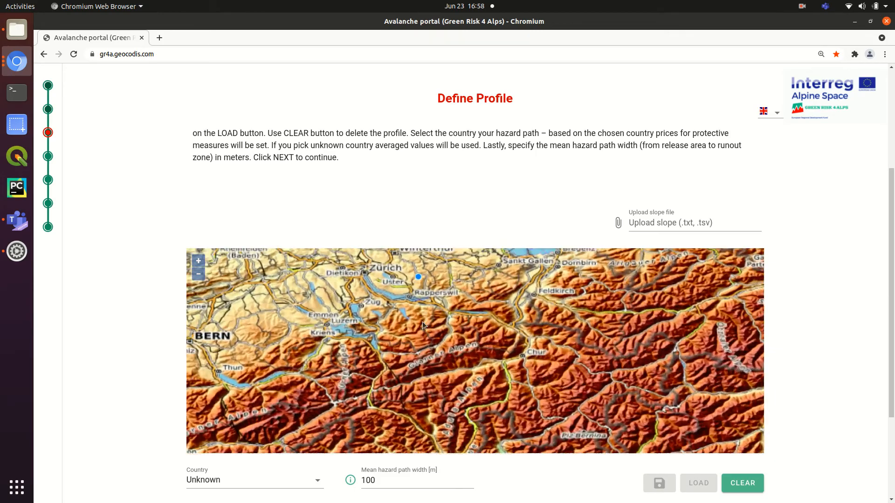
scroll(422, 322, "up", 2)
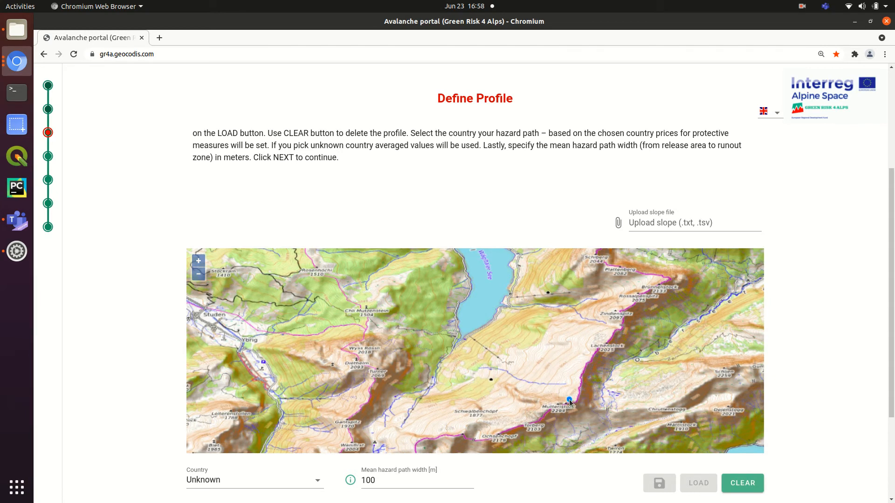
scroll(569, 400, "down", 1)
left_click_drag(564, 407, 543, 276)
left_click_drag(486, 400, 504, 353)
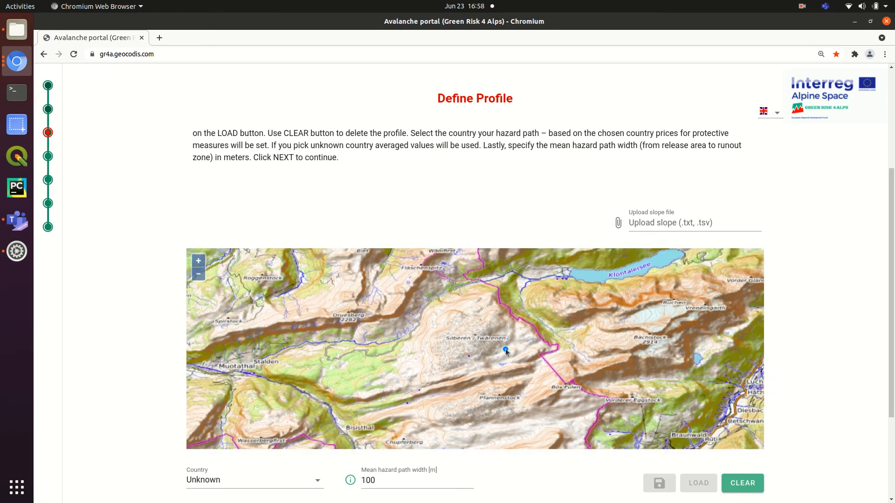
scroll(466, 355, "up", 1)
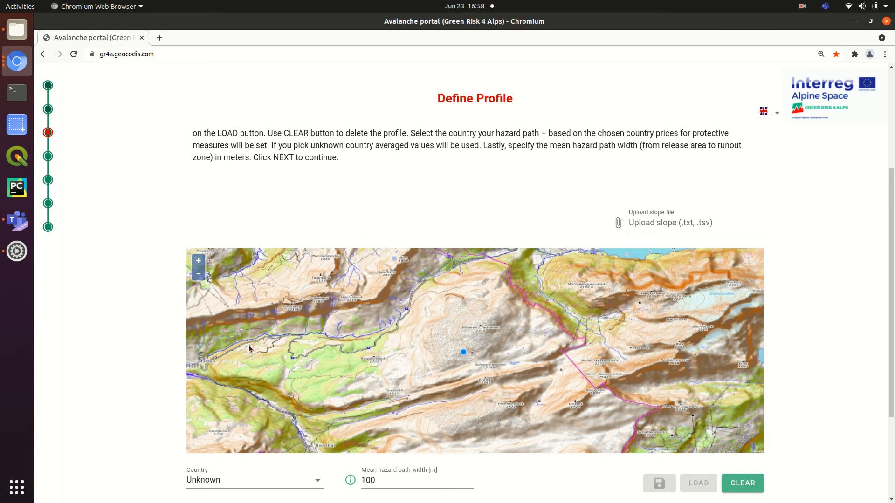
left_click(198, 261)
left_click(198, 275)
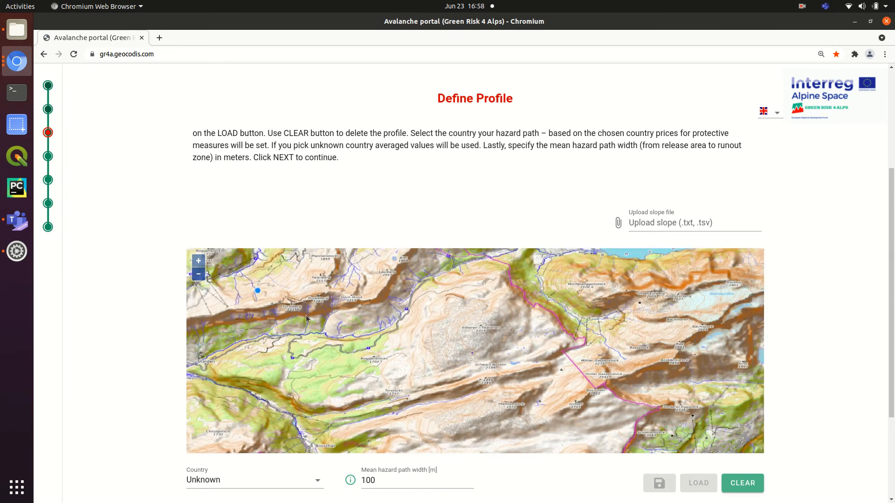
left_click(481, 331)
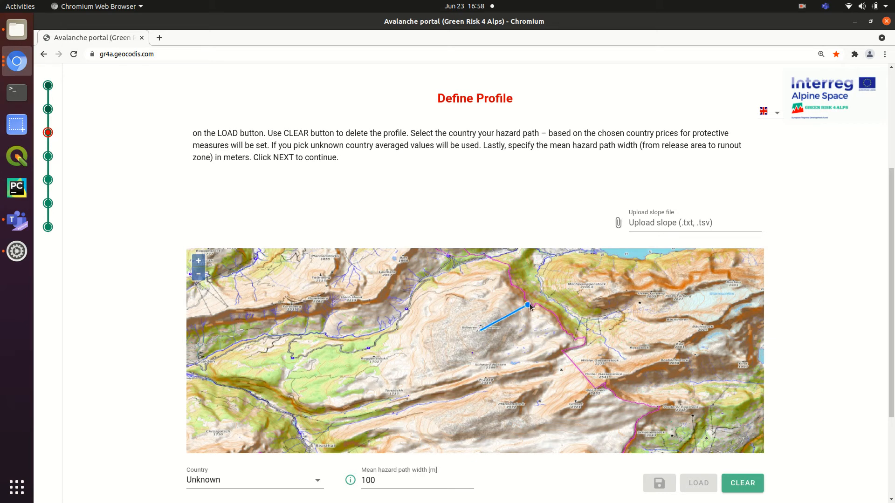
double_click(565, 298)
scroll(565, 348, "down", 2)
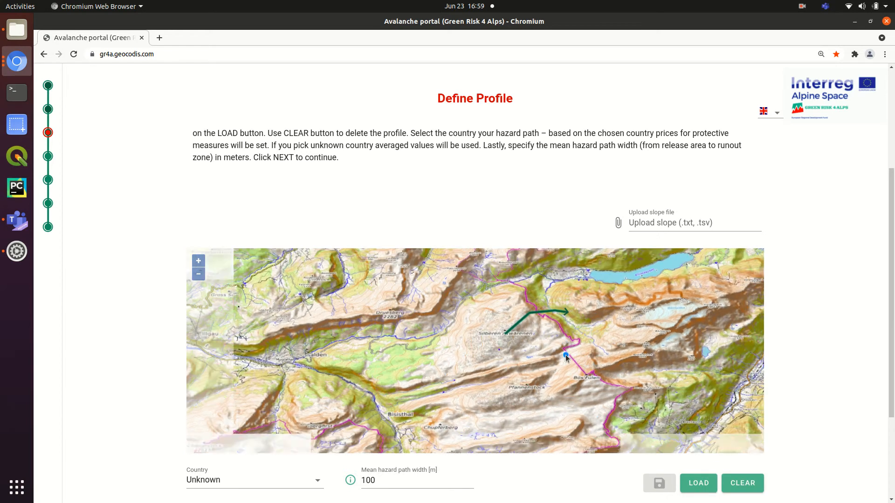
scroll(821, 467, "down", 3)
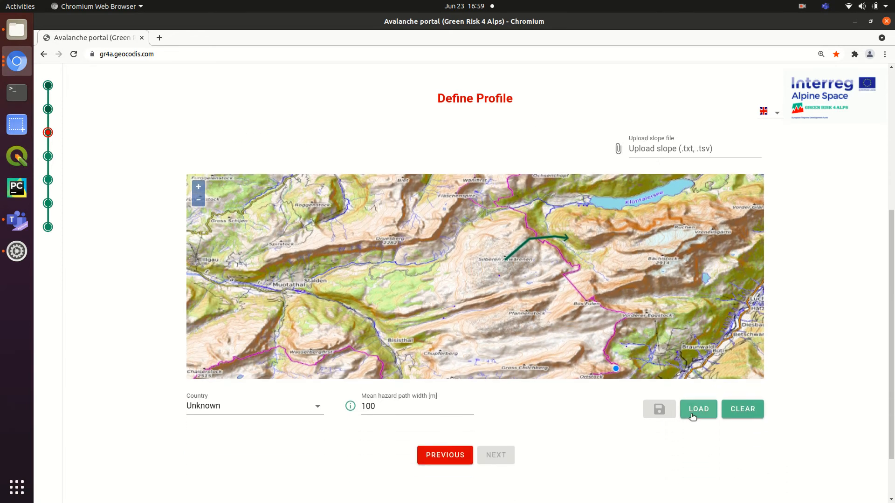
left_click(693, 416)
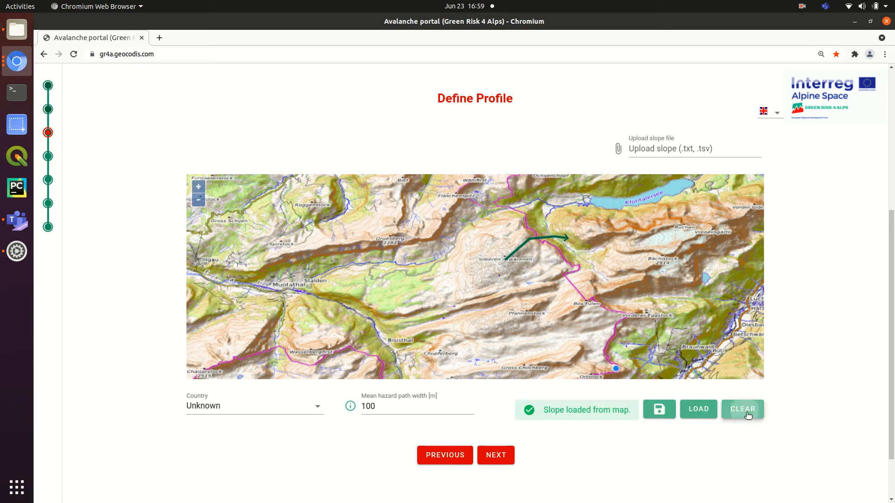
- Clear the drawn profile from the map and upload profile_oberammergau.txt as the slope file
left_click(747, 415)
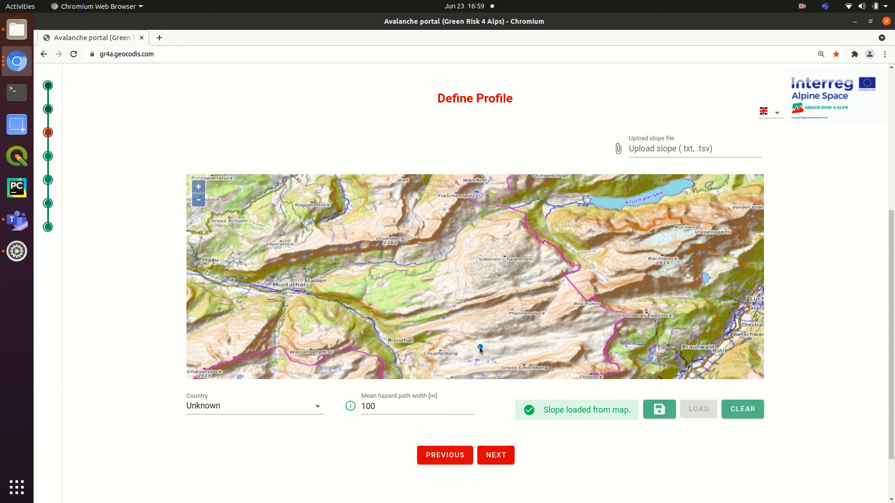
left_click(648, 149)
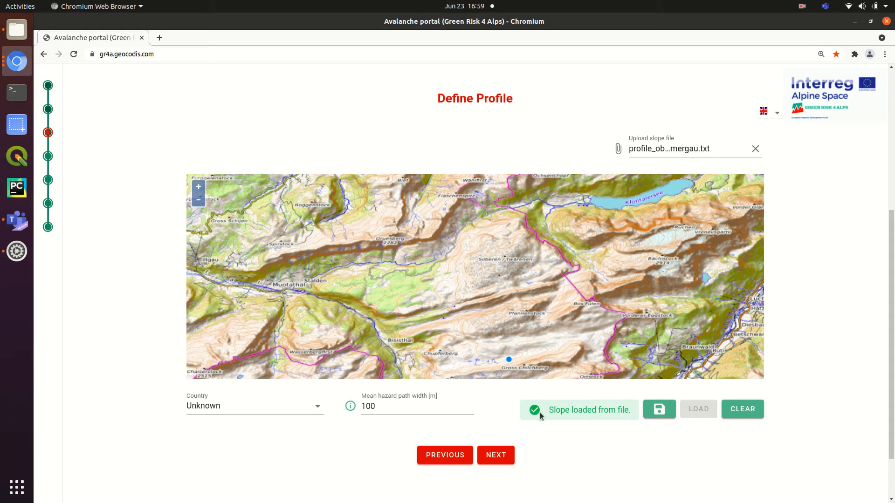
- Set the country to Germany, keep the mean hazard path width at 100 m, and continue to the forest and infrastructure information
left_click(307, 411)
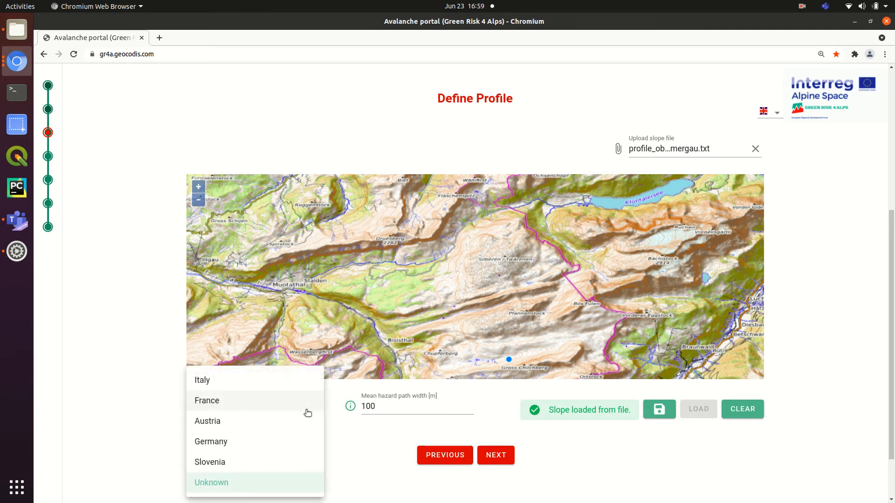
left_click(280, 445)
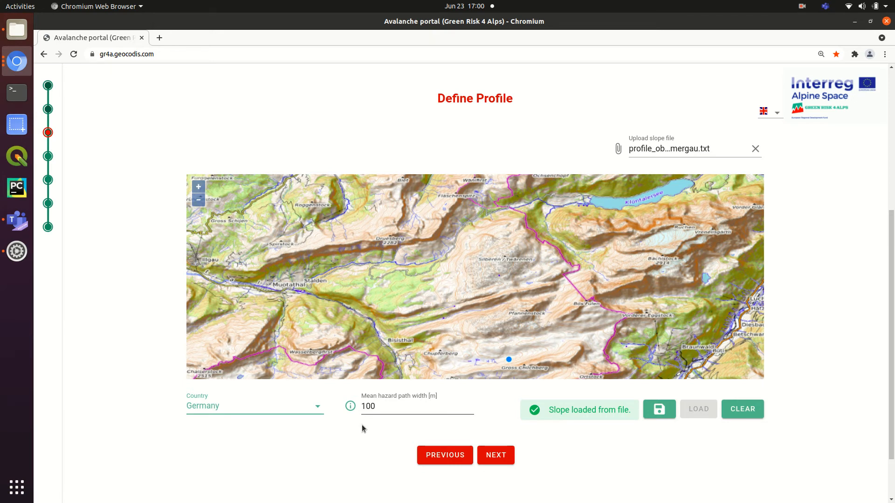
left_click(381, 407)
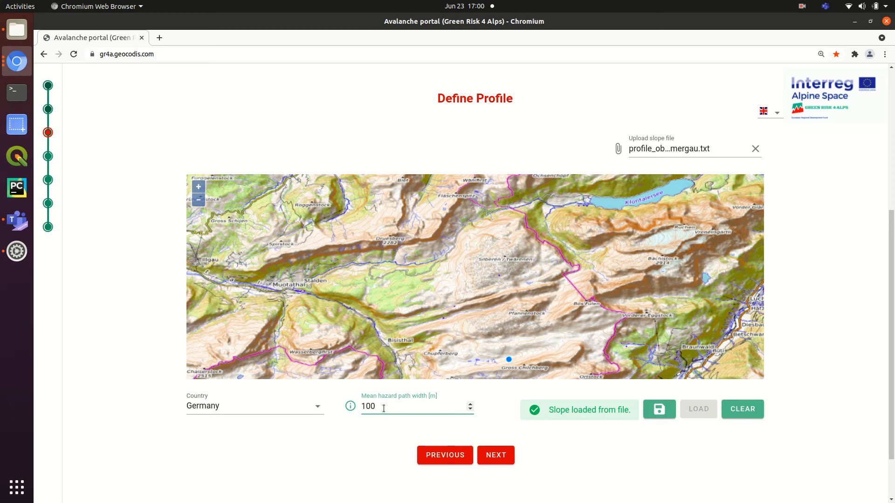
left_click(495, 456)
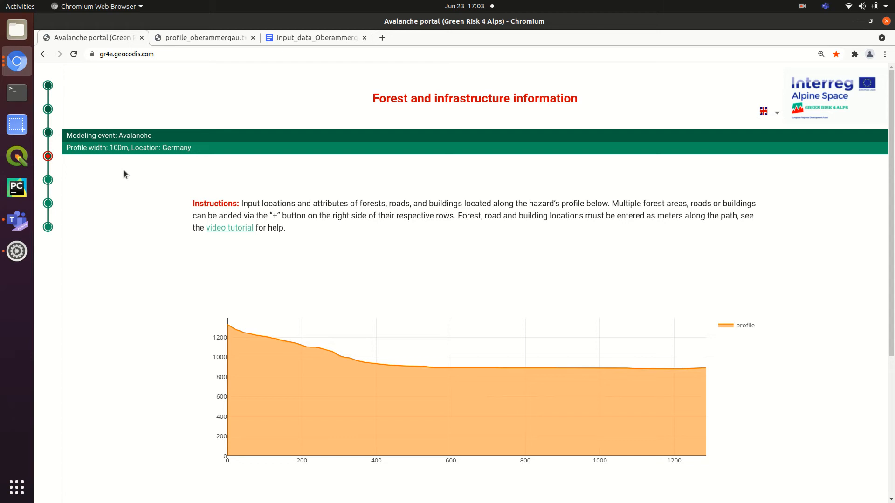
- Add a forest entry below the profile chart and remove it again
scroll(124, 181, "down", 2)
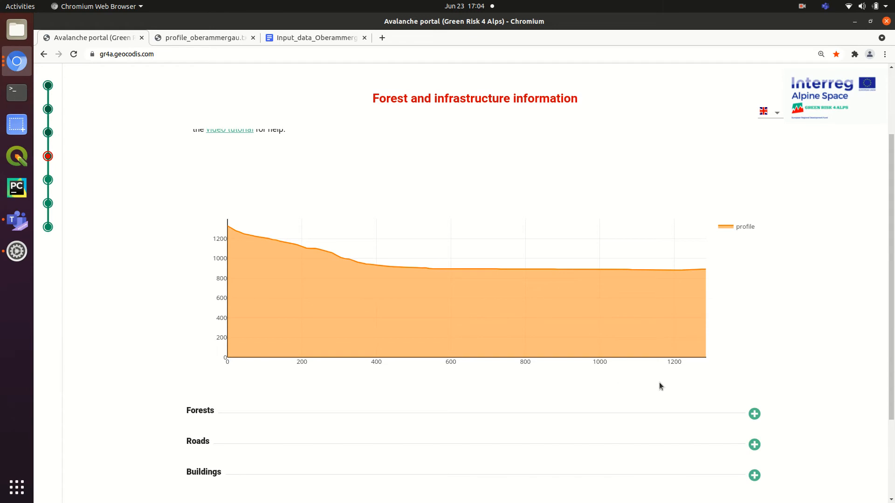
scroll(659, 386, "up", 1)
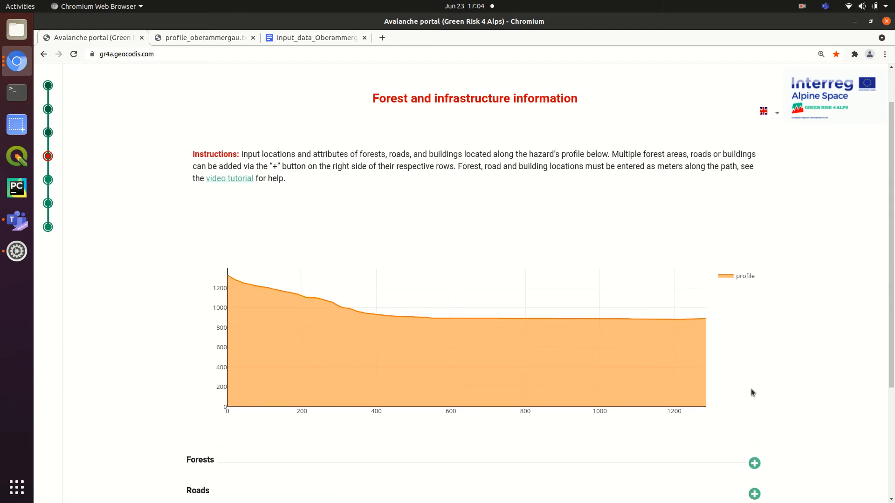
scroll(751, 399, "down", 2)
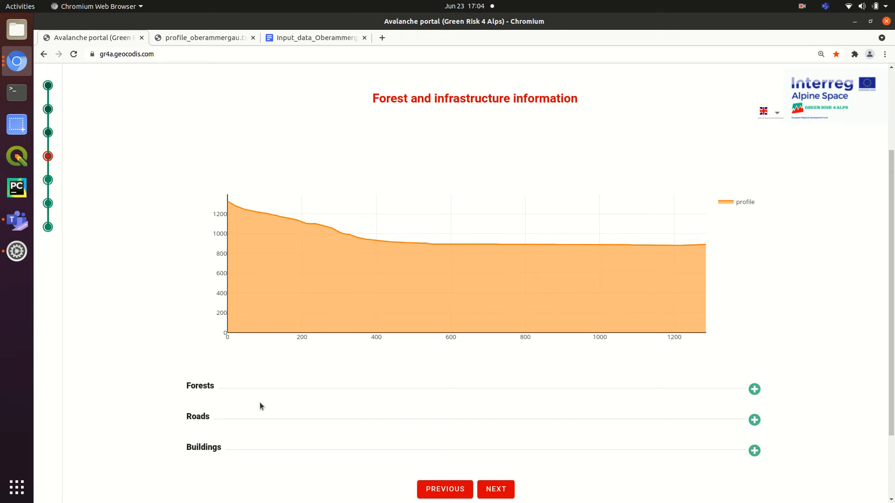
left_click(754, 390)
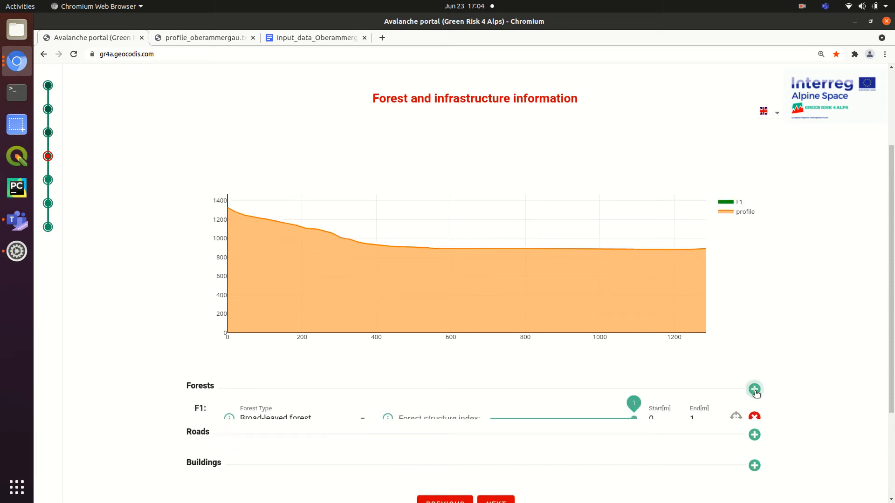
left_click(755, 418)
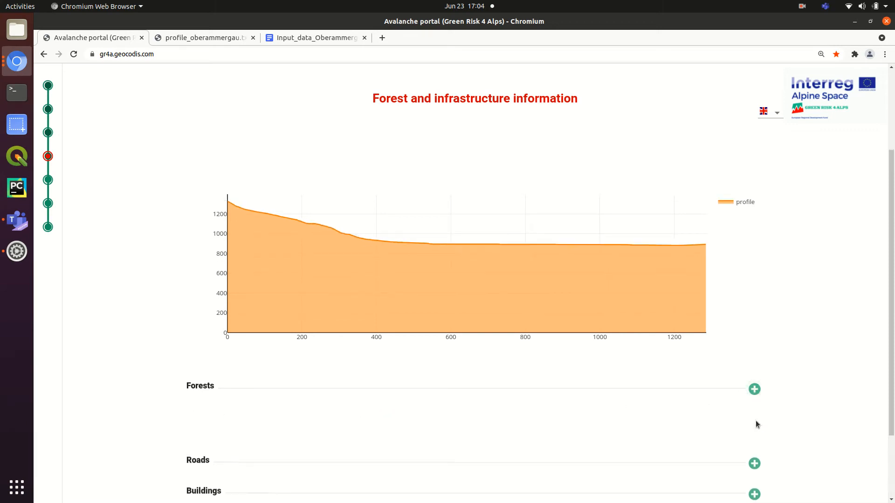
- Add one forest entry, one road entry and two building entries below the profile chart
left_click(754, 390)
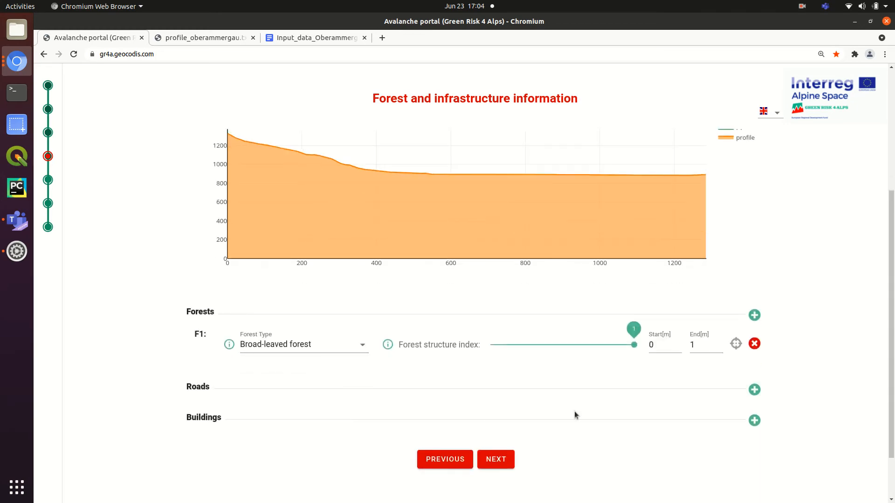
left_click(755, 390)
left_click(755, 454)
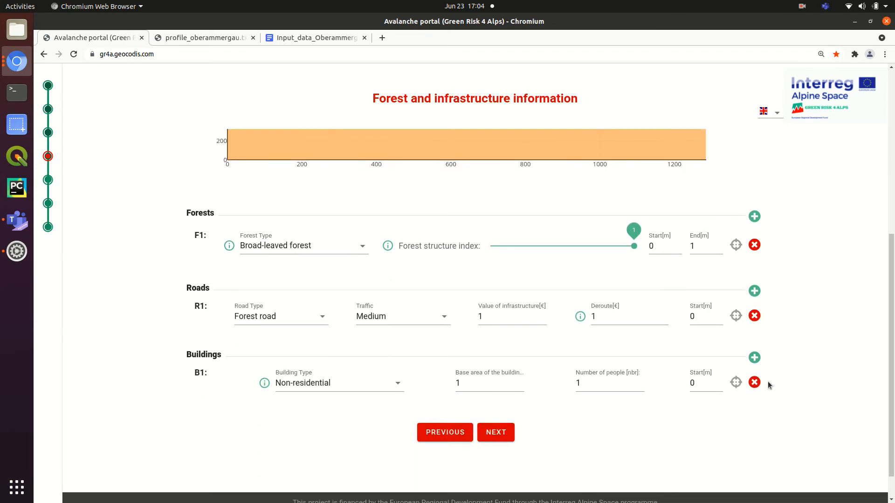
left_click(755, 358)
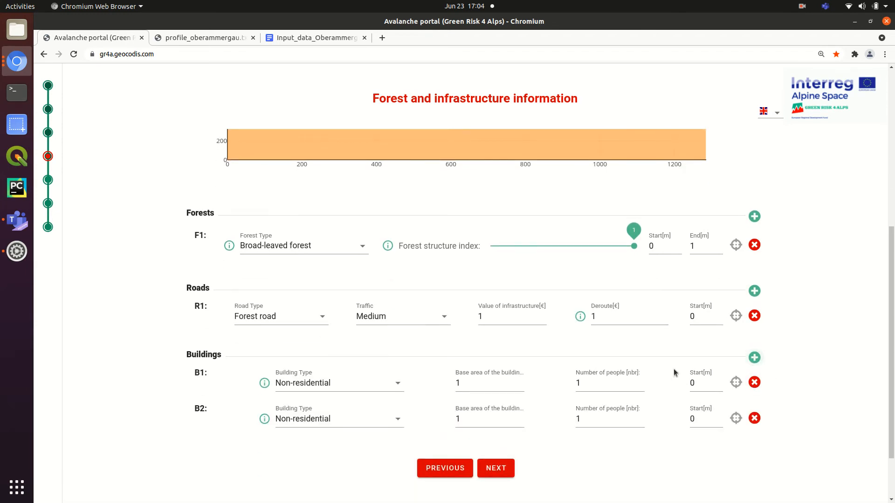
- Set forest entry F1 to coniferous forest with a forest structure index of 0.85
left_click(336, 250)
left_click(312, 279)
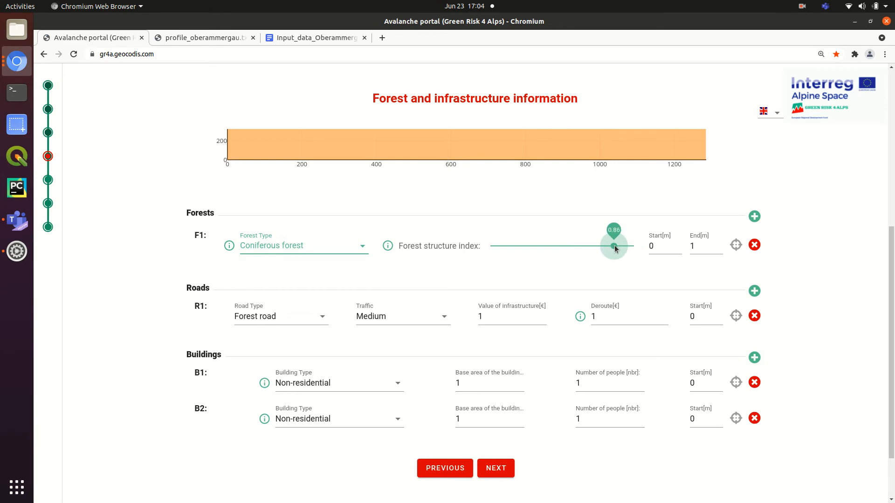
left_click(612, 247)
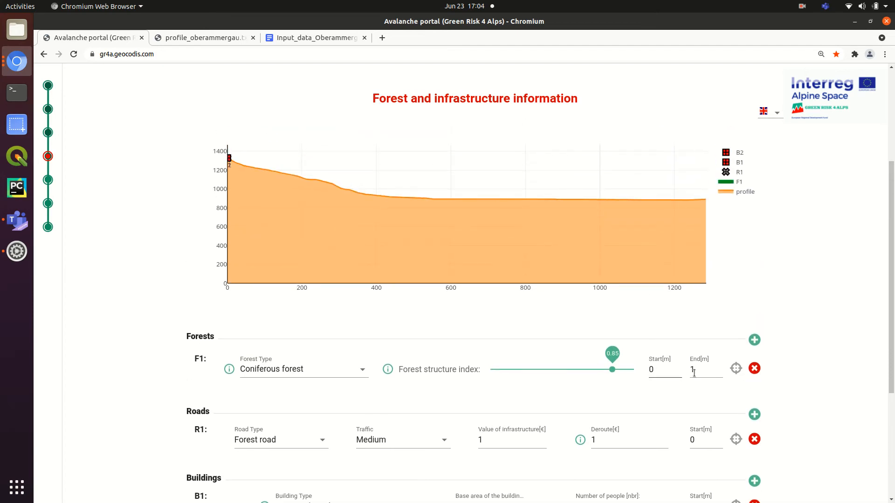
- Mark the extent of forest F1 on the profile chart, then set its start to 0 m and its end to 450 m
left_click(735, 370)
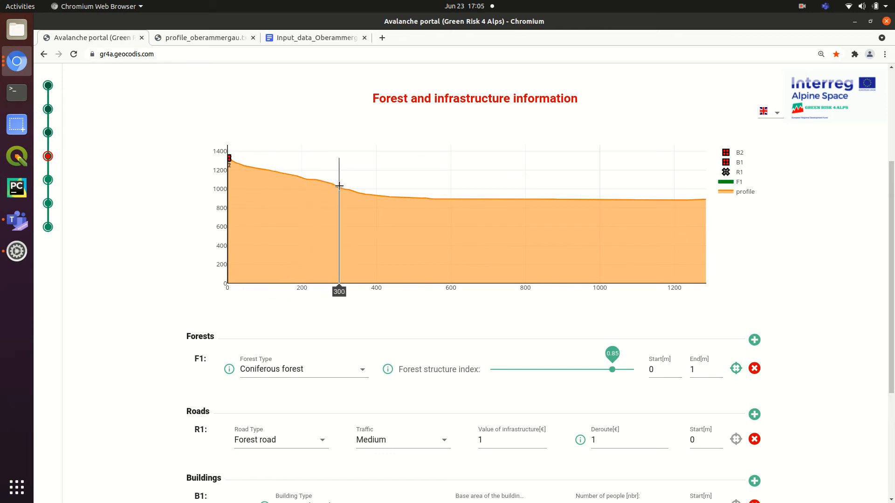
left_click(394, 199)
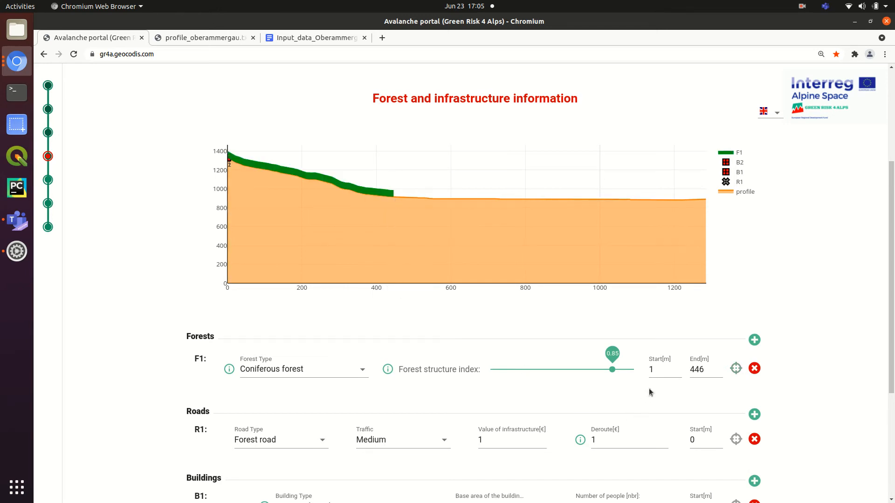
left_click_drag(659, 372, 637, 376)
type("0")
left_click(701, 369)
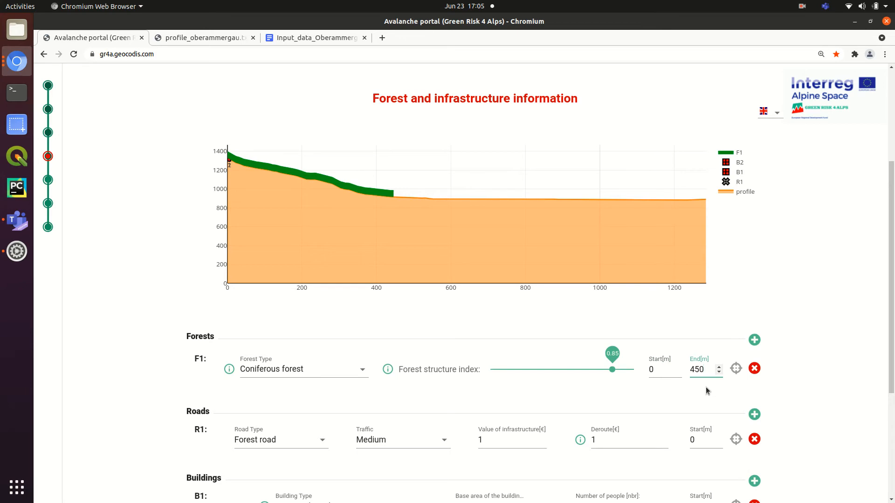
- Set road entry R1 to a secondary road with low traffic
scroll(666, 392, "down", 1)
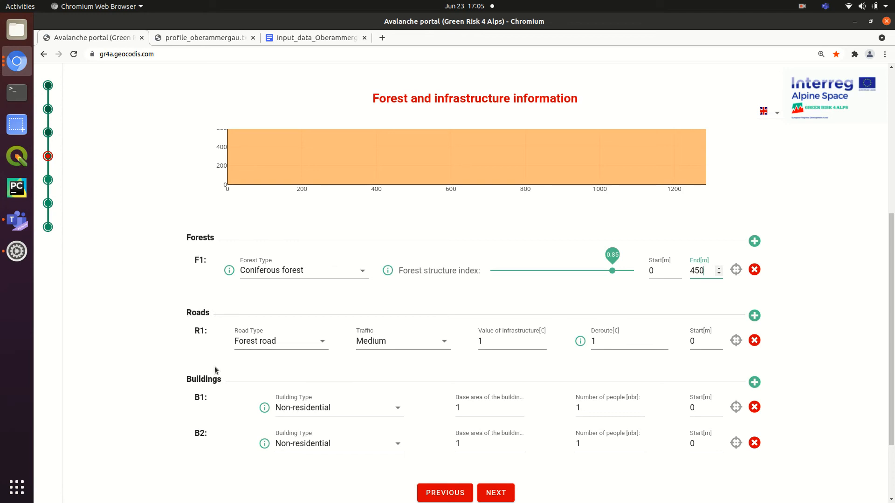
left_click(290, 348)
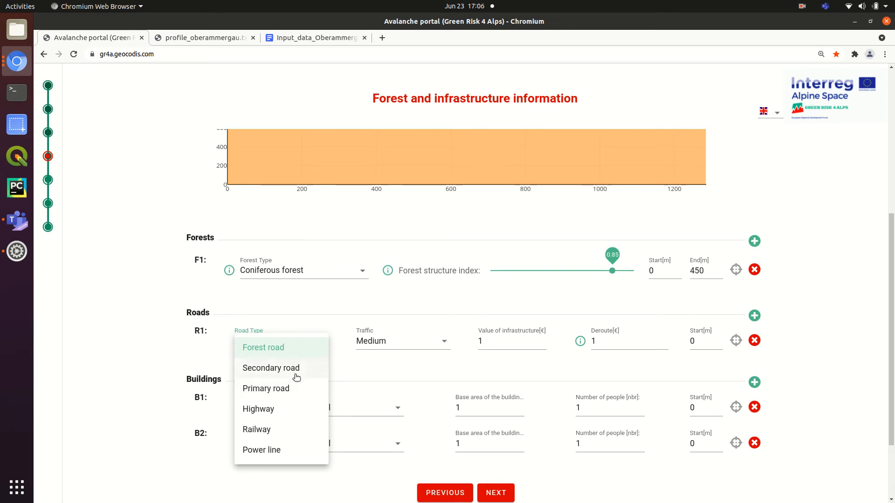
left_click(295, 373)
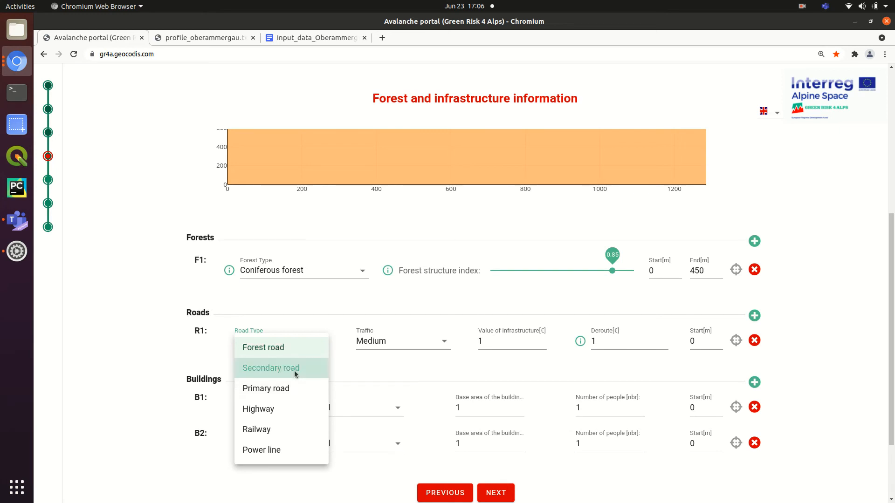
left_click(405, 343)
left_click(371, 347)
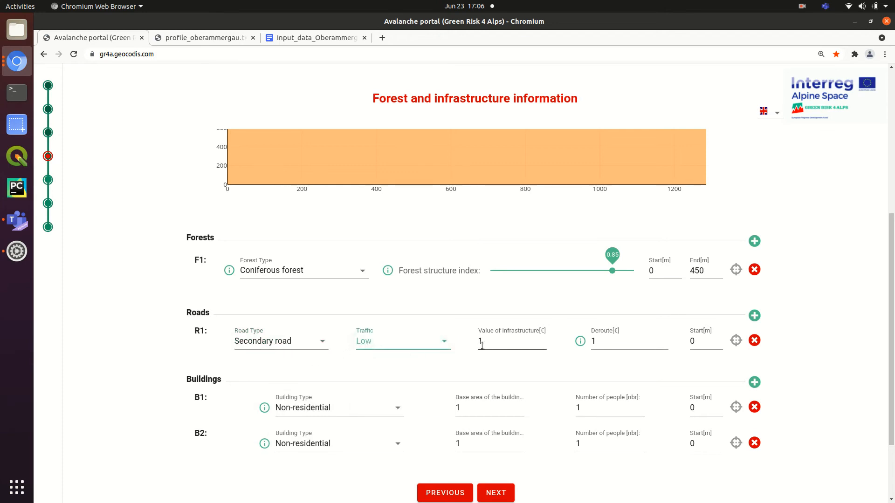
- Set road R1's infrastructure value to 250 €, its deroute cost to 0 € and its start to 520 m
left_click(524, 342)
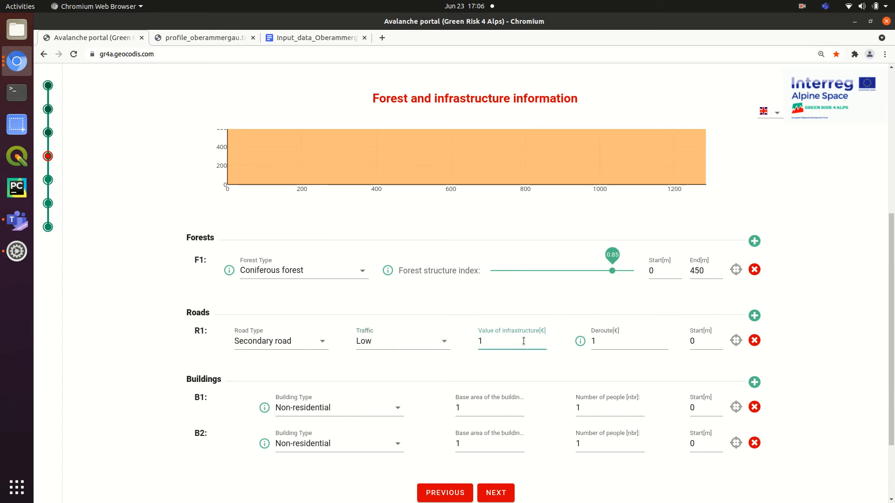
key("BackSpace")
type("250")
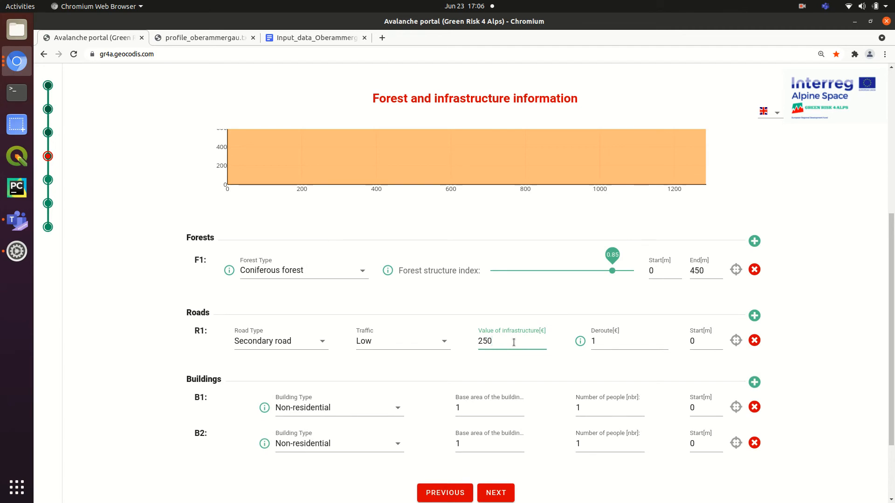
left_click(606, 340)
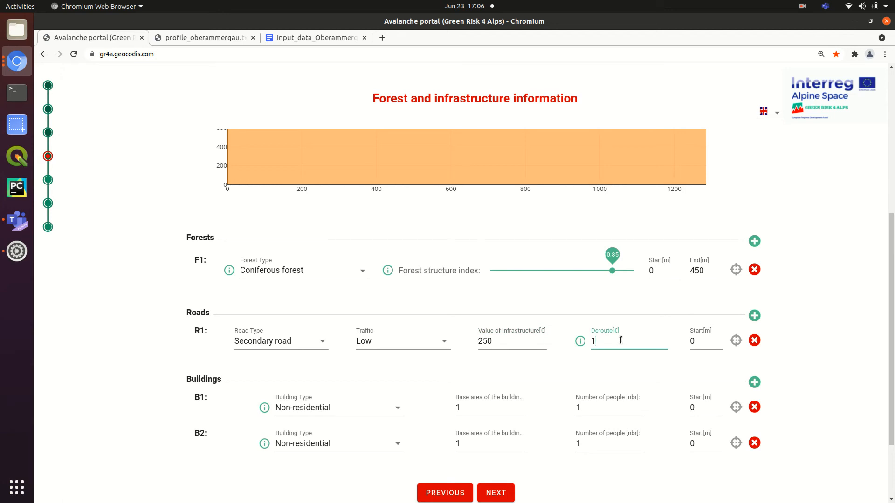
key("BackSpace")
type("0")
left_click(694, 342)
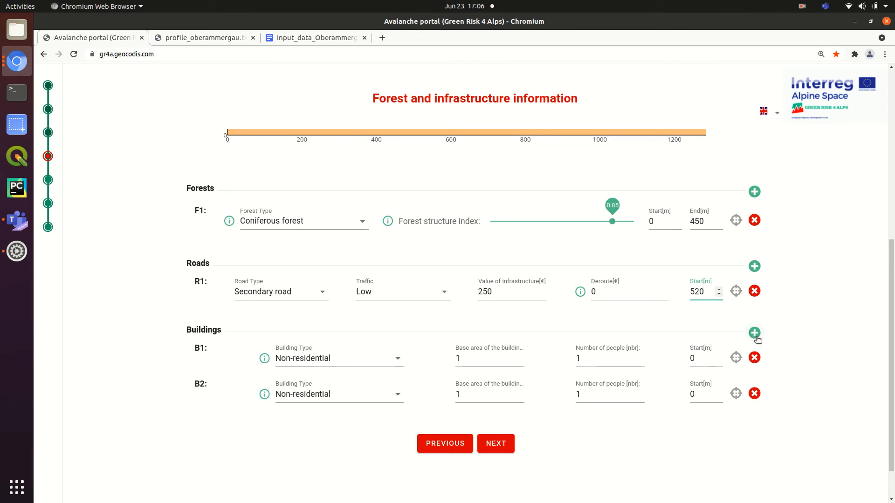
- Add three more building entries so that the list runs from B1 to B5
left_click(755, 334)
left_click(754, 334)
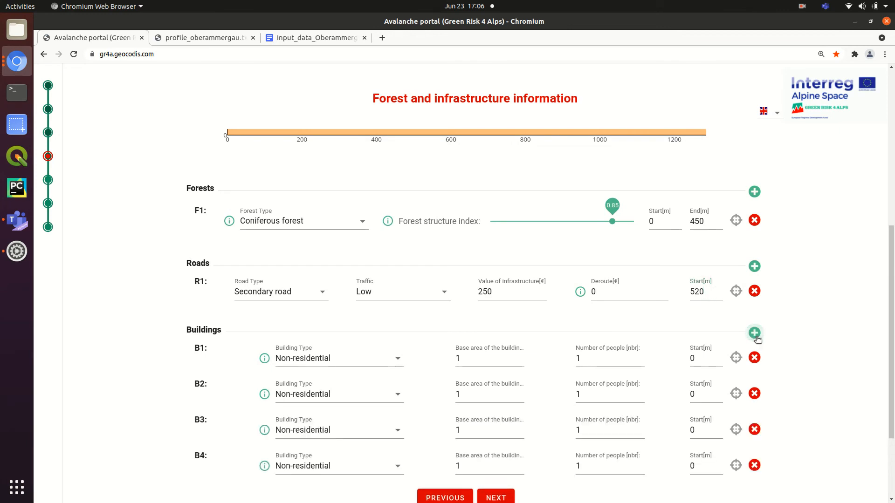
left_click(756, 336)
- Set the building type of all five buildings, B1 to B5, to Public
scroll(555, 362, "down", 3)
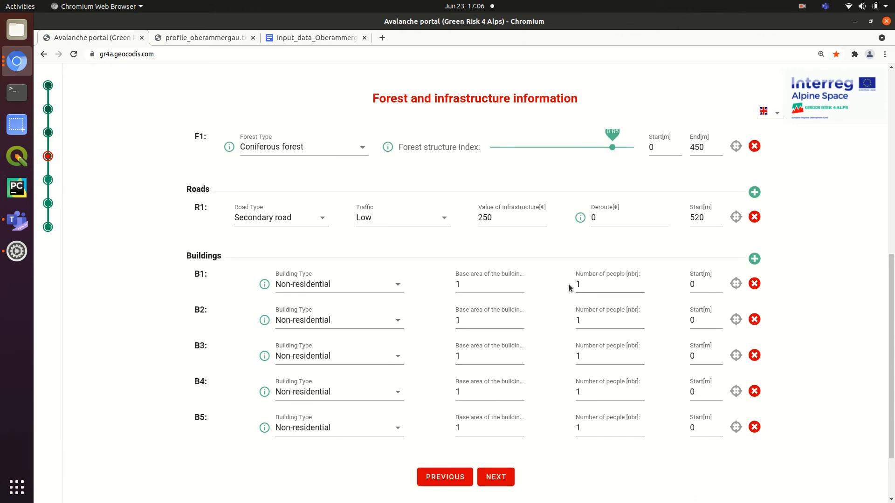
left_click(389, 290)
left_click(327, 352)
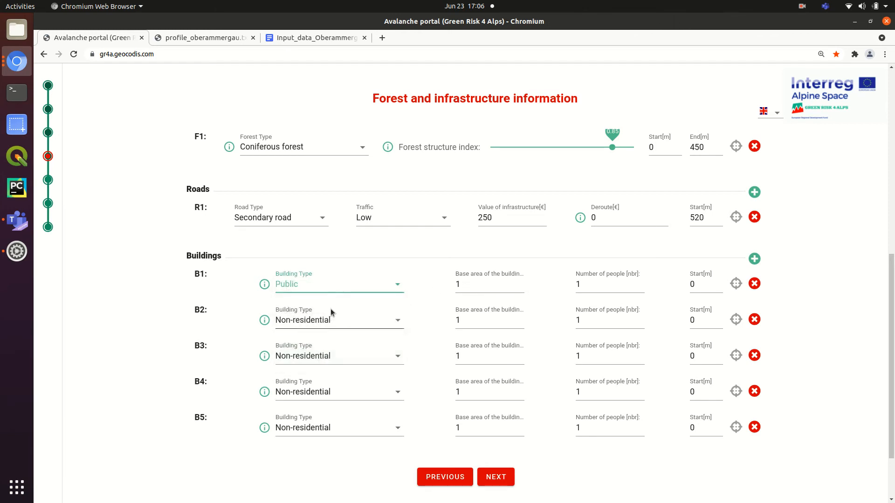
left_click(328, 318)
left_click(314, 387)
left_click(317, 362)
left_click(310, 425)
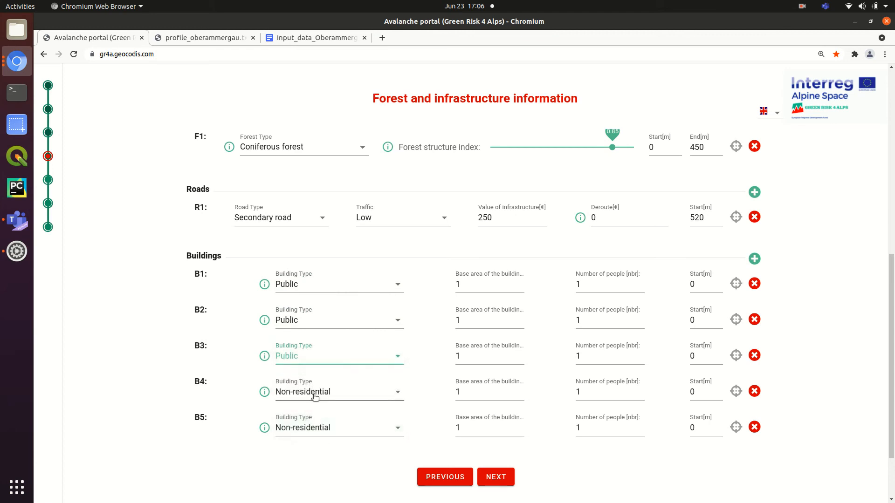
left_click(316, 394)
left_click(309, 459)
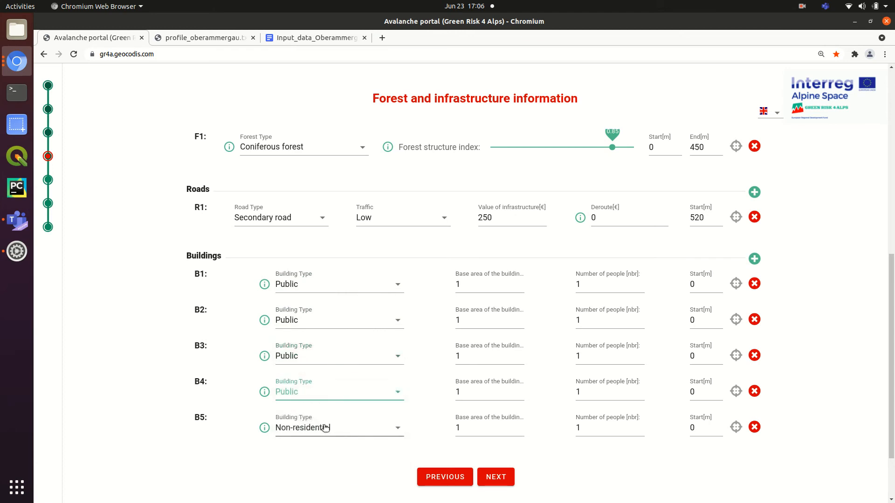
left_click(322, 427)
left_click(295, 483)
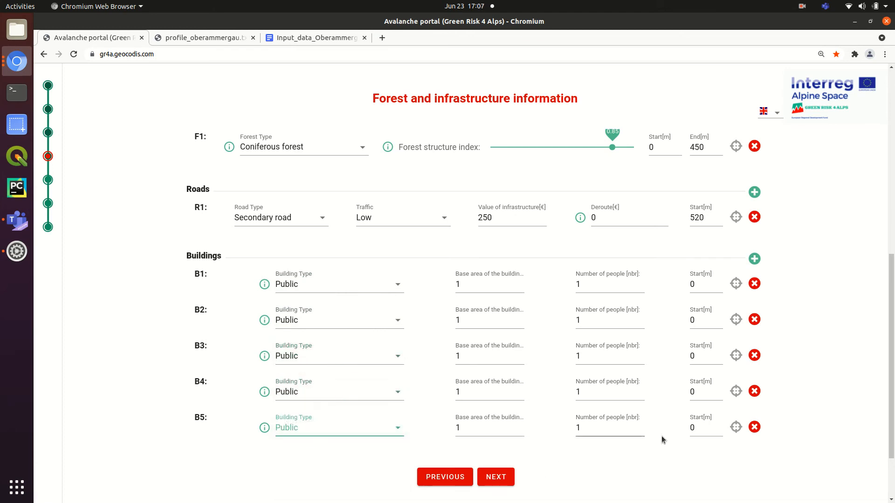
- Enter B1–B5 base areas 750, 1050, 525, 3000, 825, people 0, 15, 0, 100, 0, starts 550, 575, 630, 630, 740, and continue to mitigation measures
left_click(600, 428)
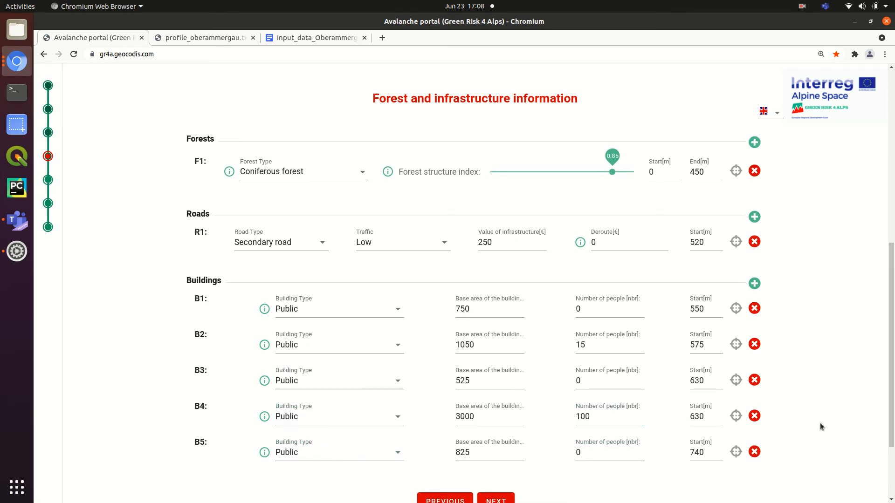
scroll(820, 423, "down", 1)
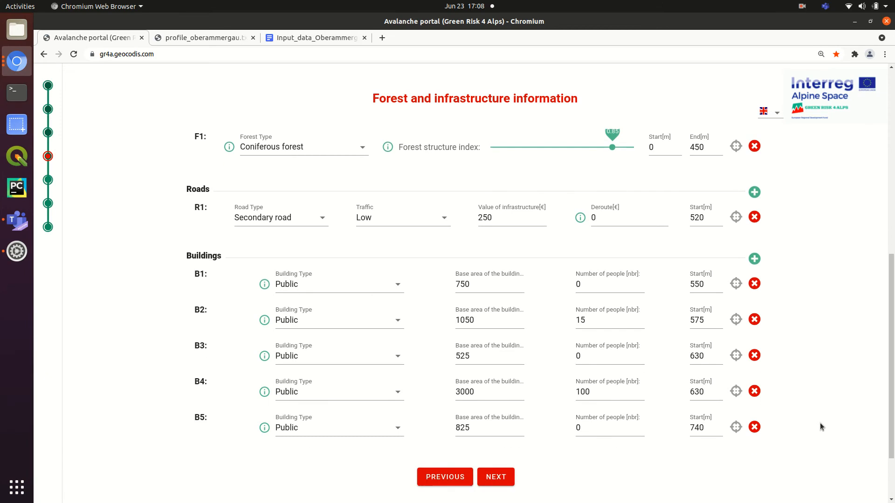
left_click(497, 475)
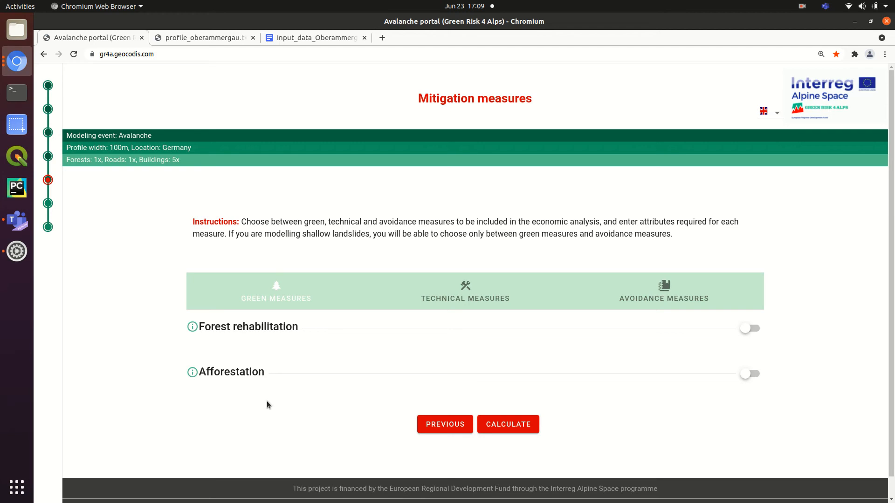
- Look through the technical and avoidance measures, and read the information on forest rehabilitation and afforestation
left_click(459, 298)
left_click(651, 300)
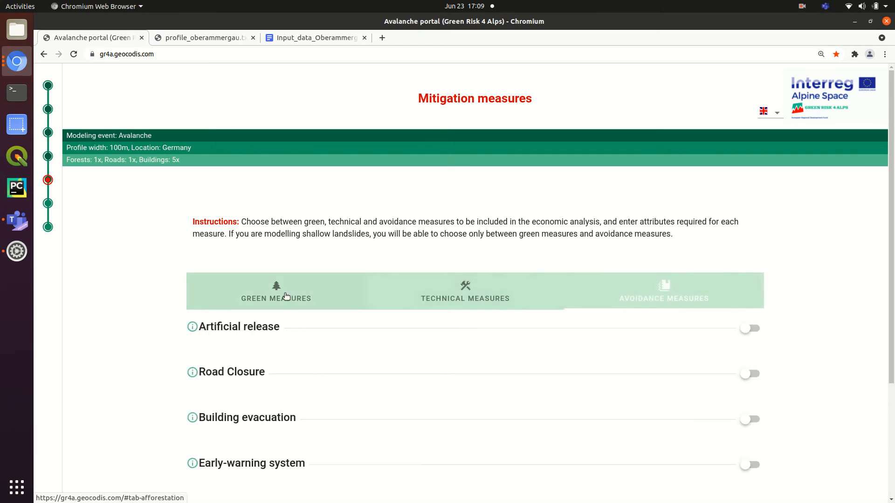
scroll(286, 297, "down", 2)
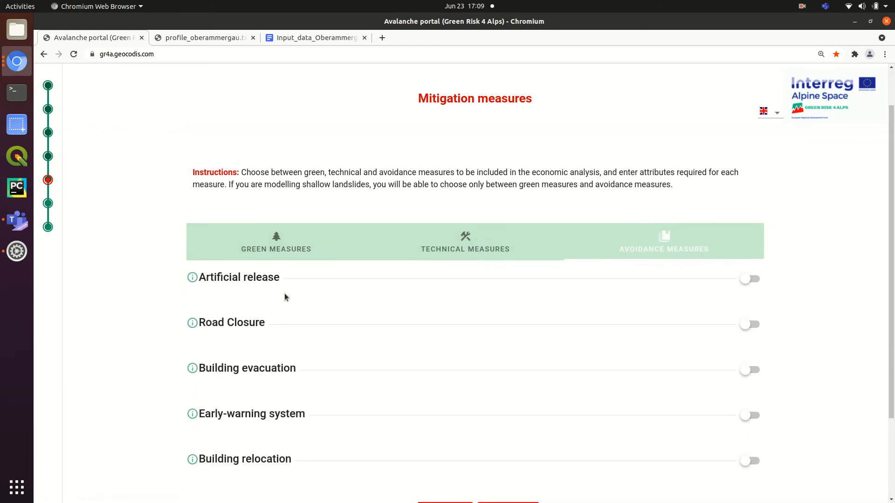
left_click(275, 244)
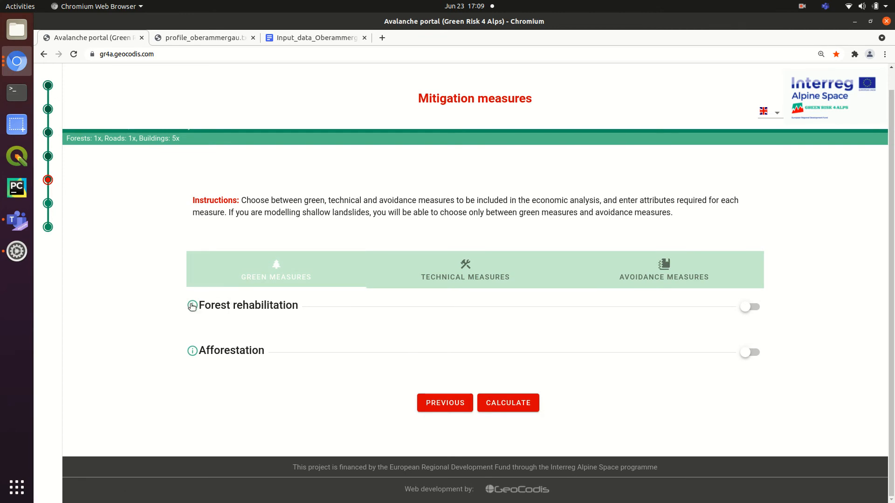
mouse_move(192, 306)
mouse_move(193, 353)
- Enable forest rehabilitation among the green measures and inspect its profile chart and attributes
left_click(747, 308)
scroll(742, 309, "down", 4)
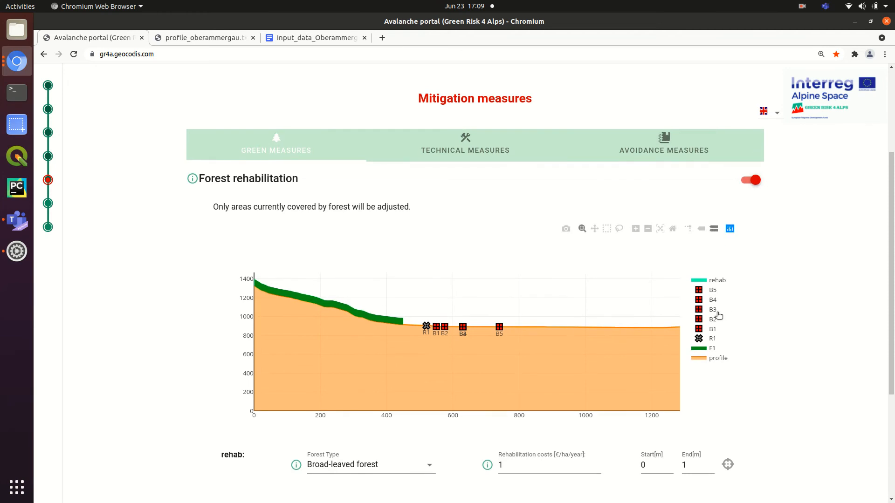
scroll(715, 314, "down", 1)
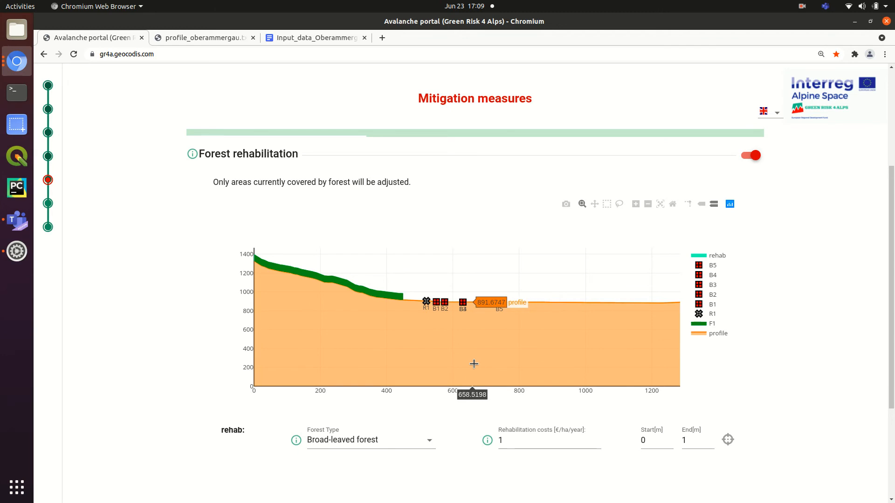
scroll(475, 359, "down", 1)
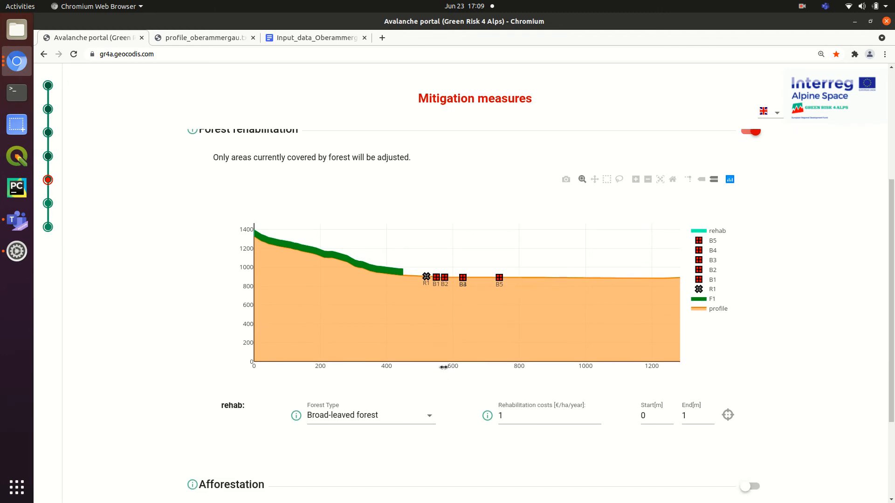
scroll(355, 298, "up", 1)
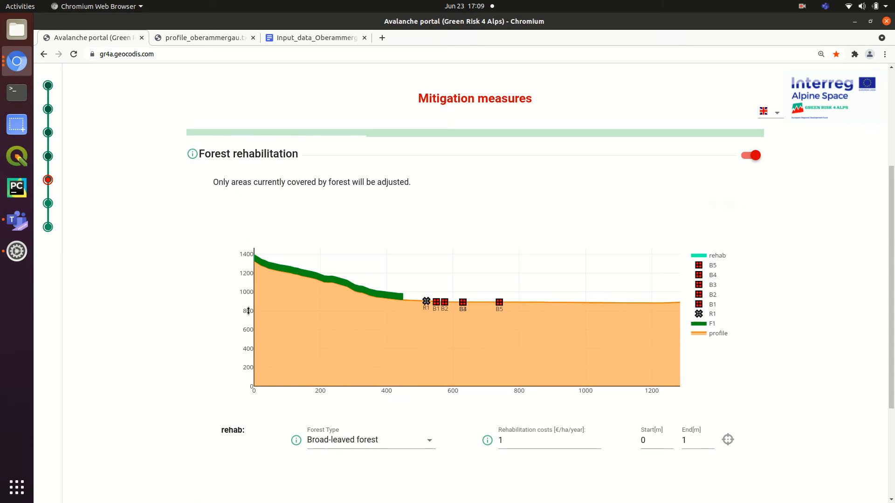
- Enable afforestation among the green measures, look over its section, and return to the forest rehabilitation settings
scroll(248, 340, "down", 4)
left_click(744, 412)
scroll(631, 366, "down", 5)
scroll(557, 354, "down", 5)
scroll(515, 364, "up", 9)
scroll(399, 334, "up", 6)
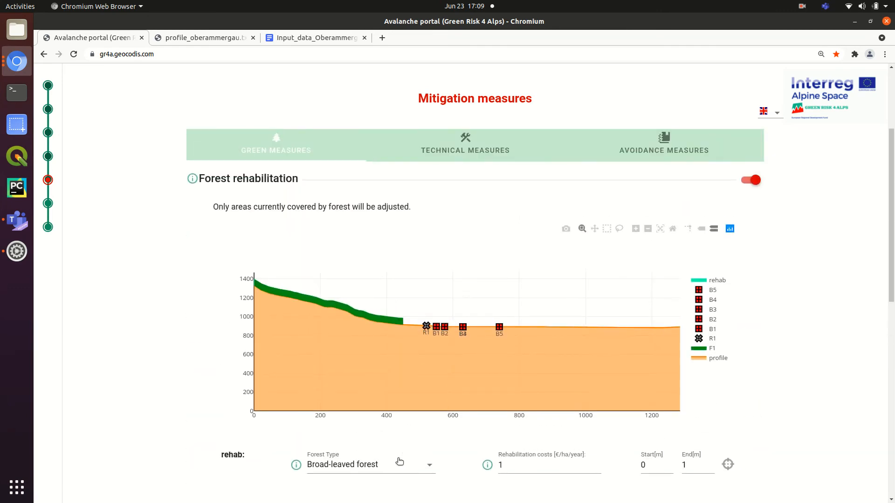
- Mark the forest rehabilitation area on the profile chart from about 255 m to about 445 m
left_click(729, 465)
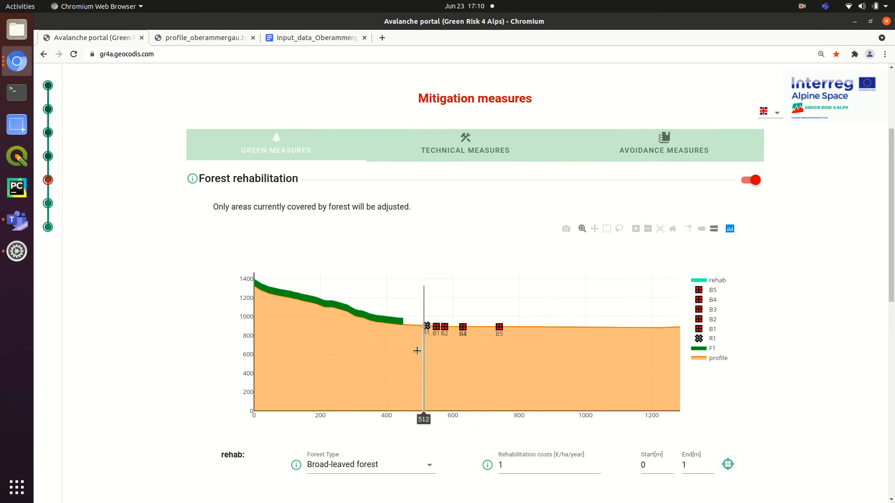
left_click(339, 326)
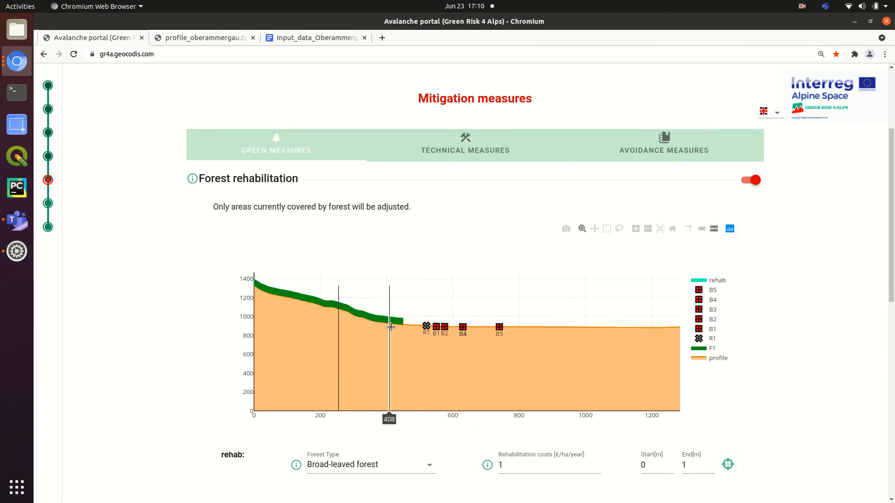
left_click(401, 331)
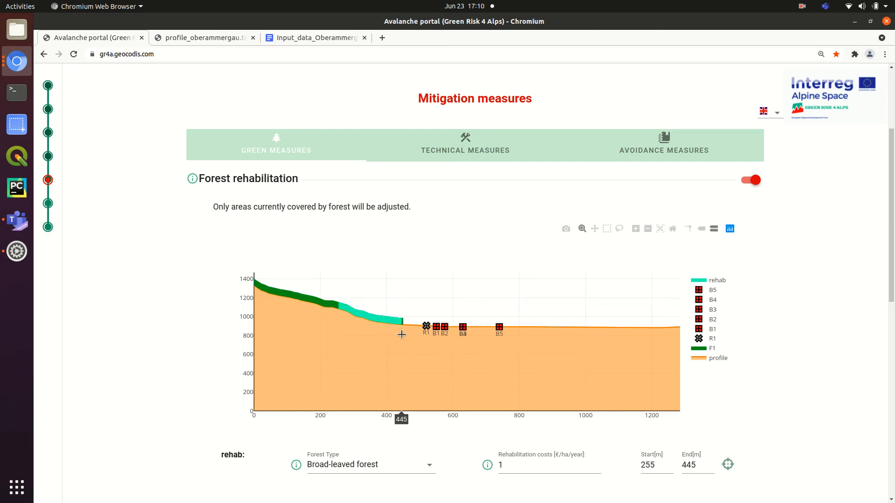
- Set the rehabilitation costs to 100 €/ha/year and the rehabilitated forest type to coniferous forest
left_click(503, 466)
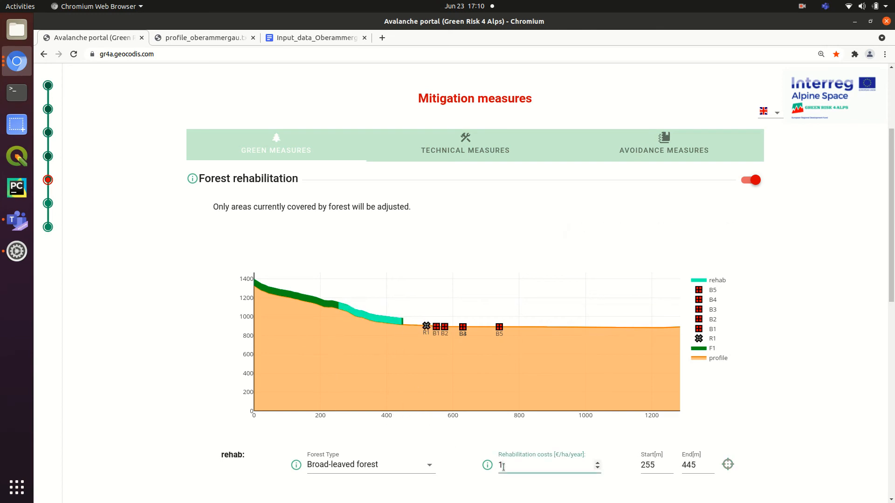
left_click(428, 465)
left_click(384, 466)
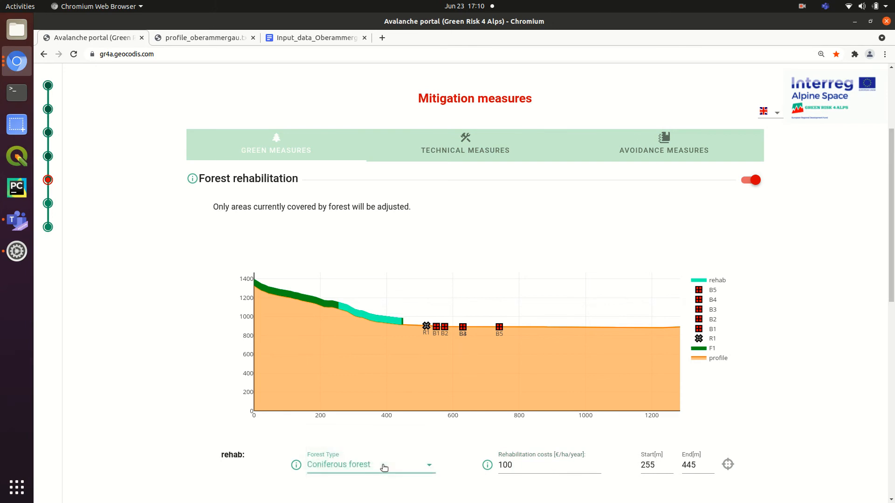
- Mark the afforestation area on its profile chart from about 449 m to about 496 m
scroll(384, 467, "down", 7)
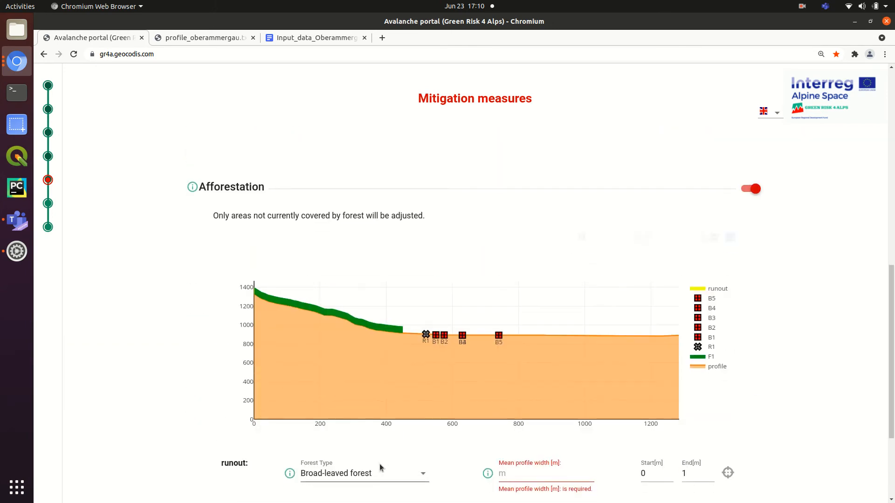
left_click(727, 450)
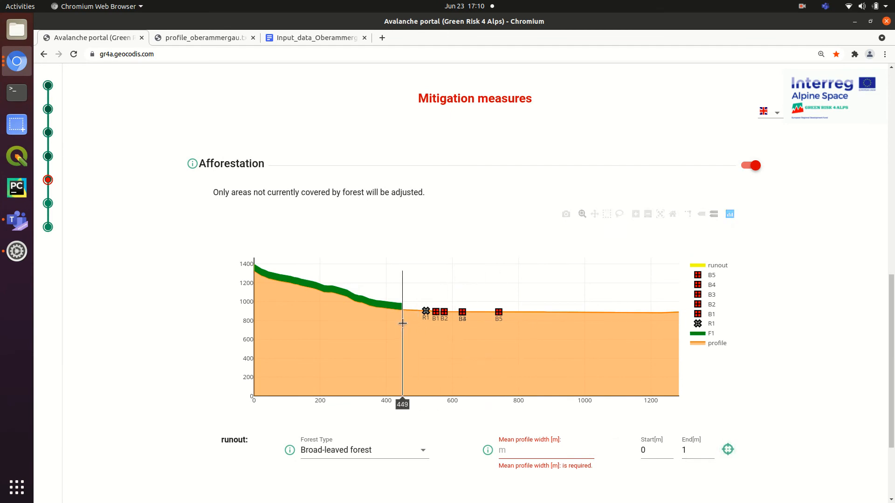
left_click(418, 327)
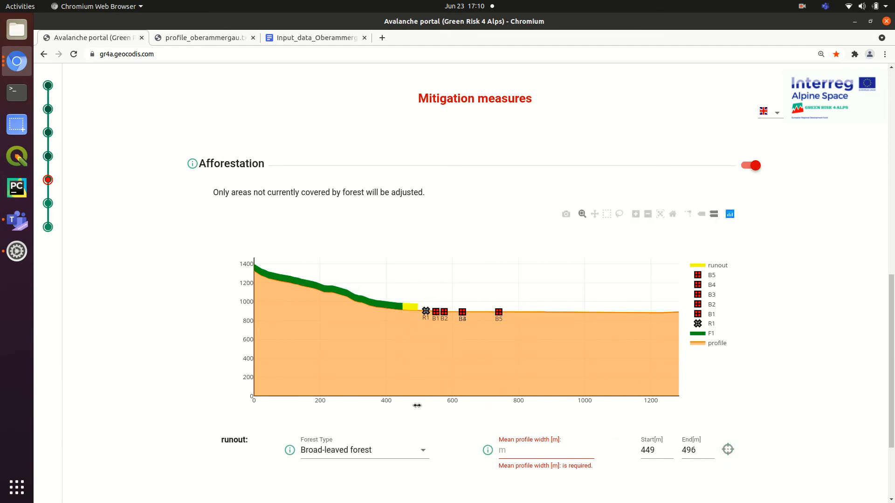
- Set the afforestation forest type to coniferous forest and the mean profile width to 3000 m
left_click(426, 454)
left_click(388, 461)
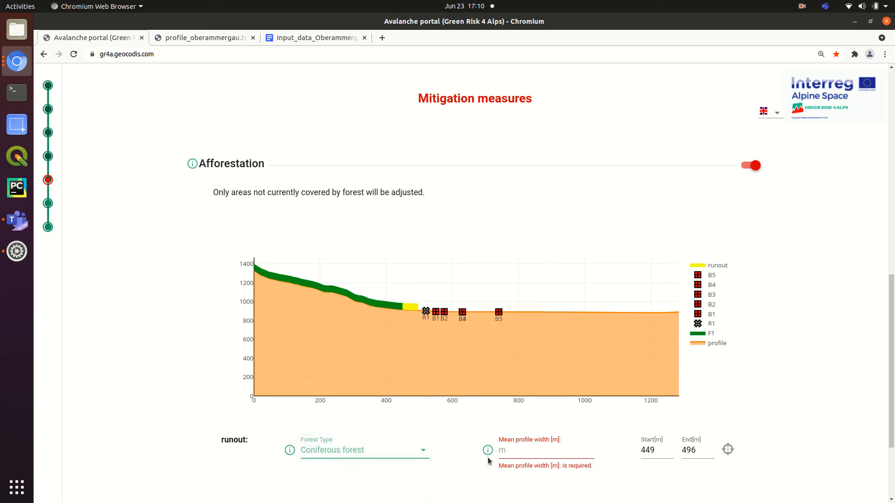
left_click(515, 450)
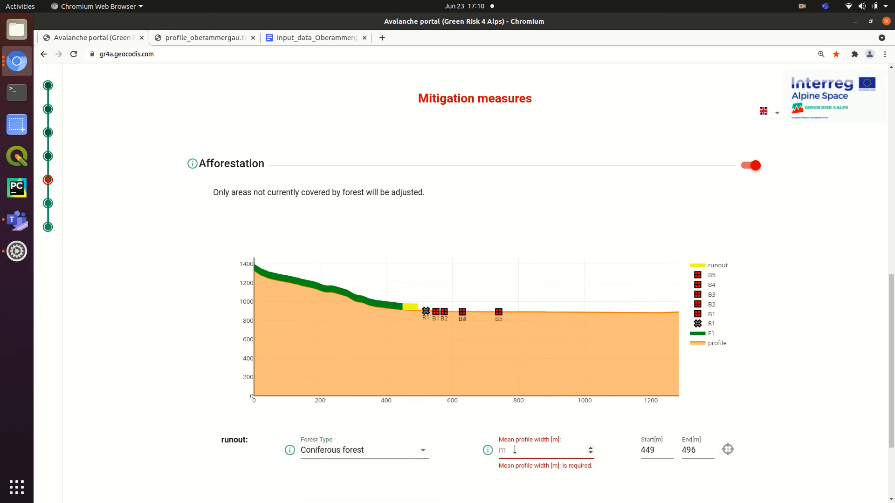
type("3000")
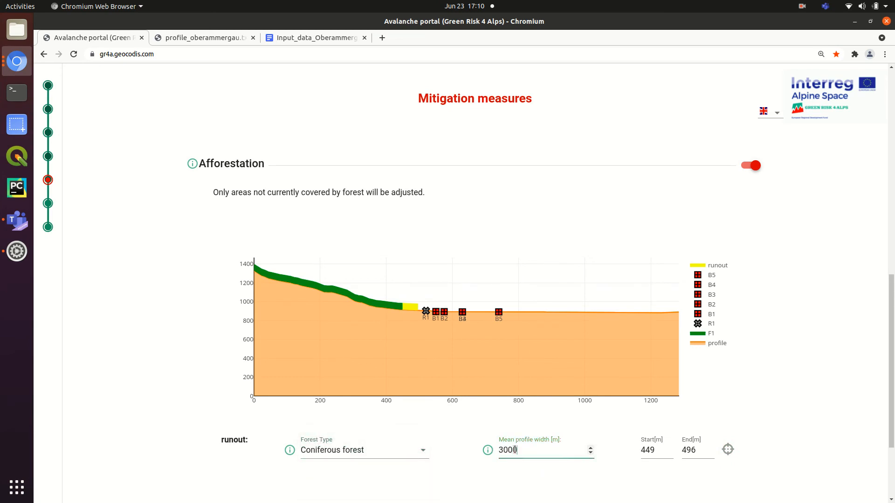
left_click(597, 423)
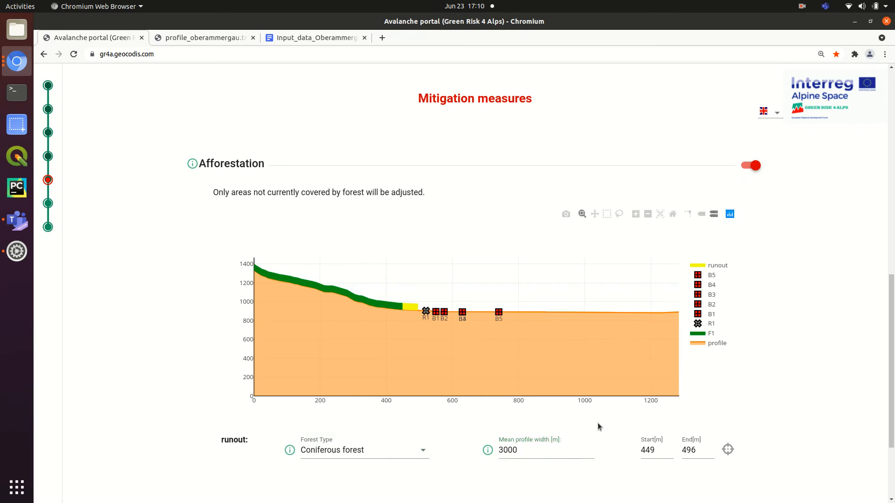
- Enable steel snow bridges / snow nets among the technical measures with a maximum snow height of 1.5 m
scroll(598, 424, "down", 3)
scroll(552, 425, "up", 15)
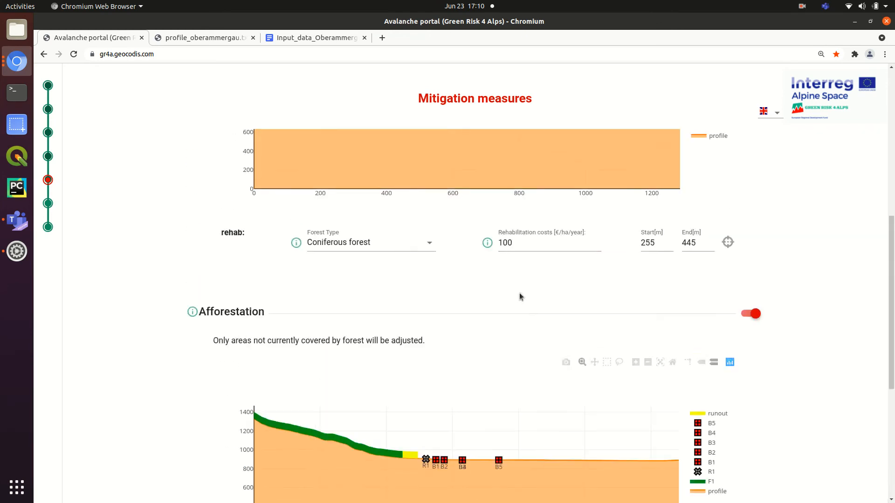
scroll(466, 269, "up", 5)
left_click(463, 262)
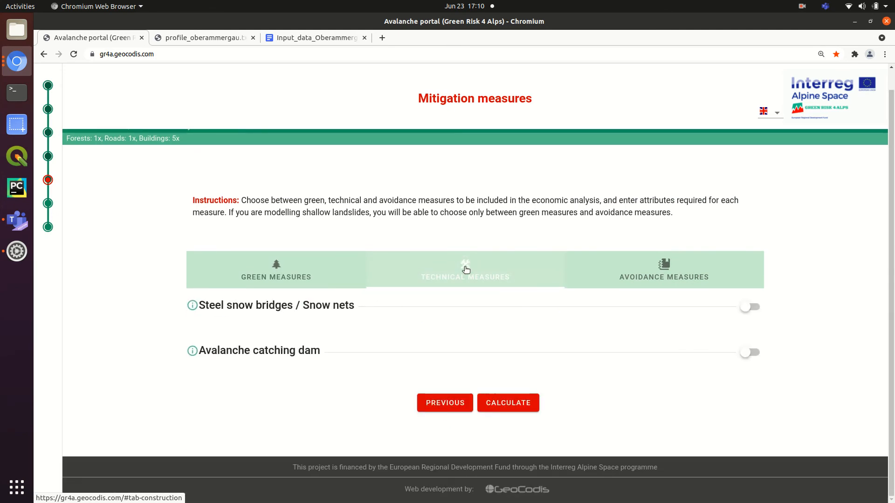
left_click(742, 308)
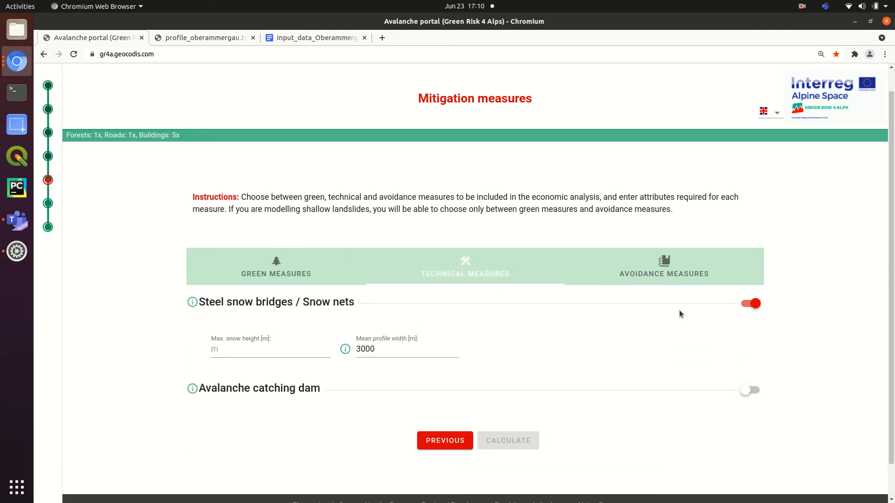
left_click(227, 346)
type("1.5")
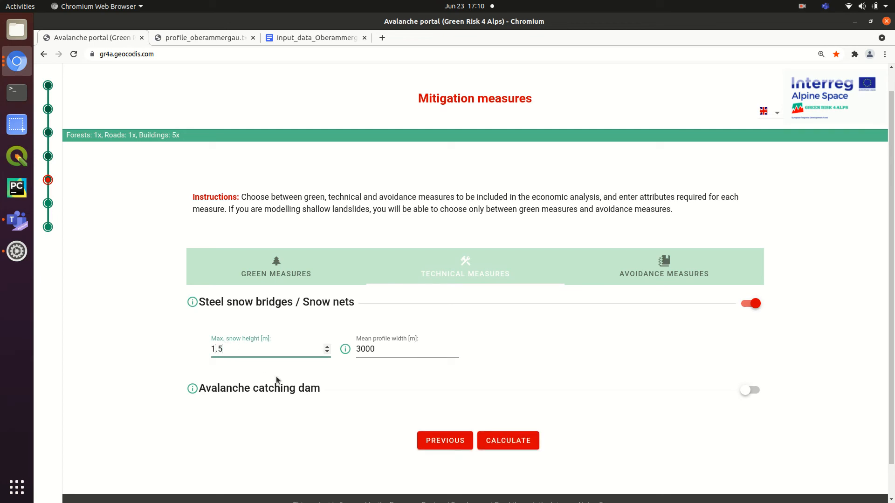
- Enable the avalanche catching dam and choose B3 as the infrastructure to be protected
left_click(468, 390)
left_click(747, 390)
scroll(525, 385, "down", 6)
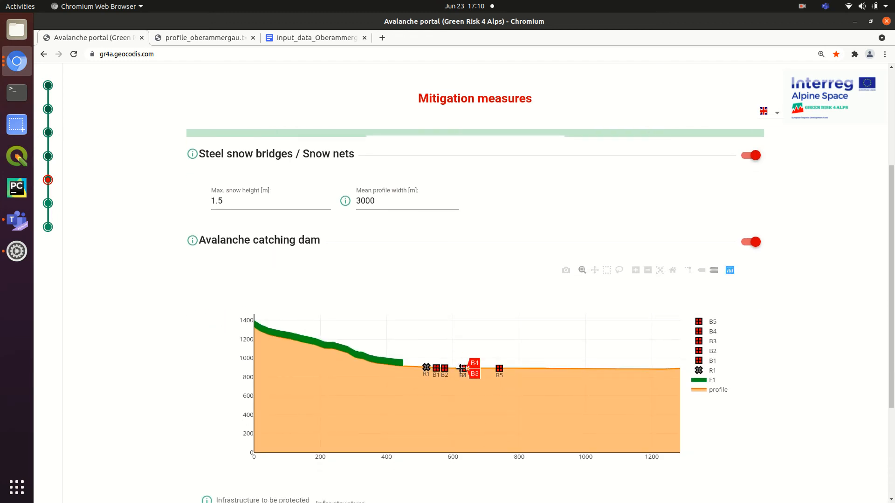
scroll(462, 368, "down", 4)
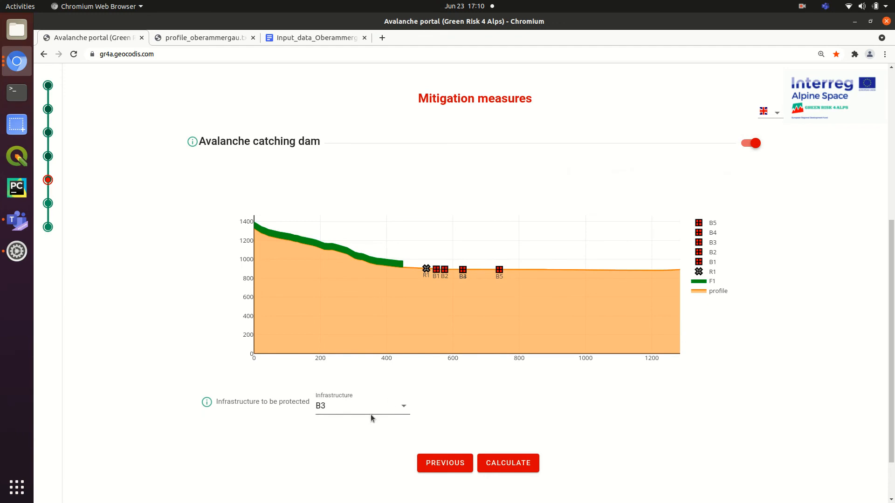
scroll(461, 433, "up", 6)
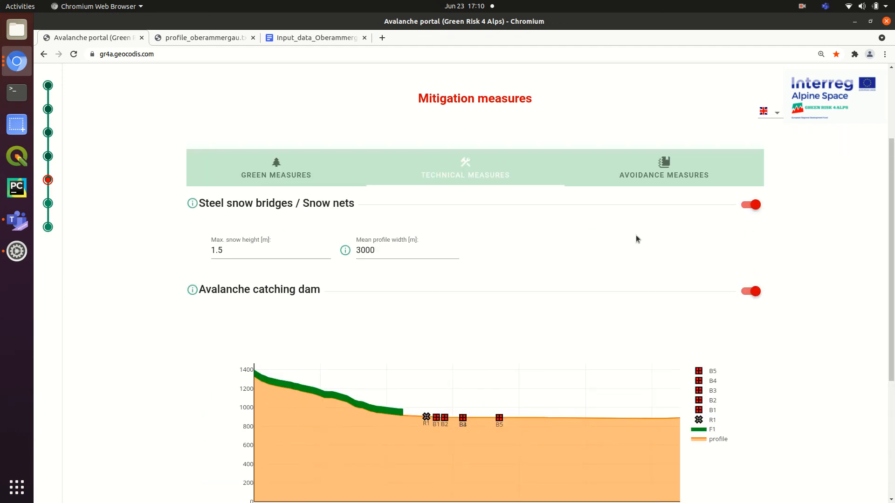
- Enable road closure, building evacuation, early-warning system and artificial release among the avoidance measures
left_click(663, 172)
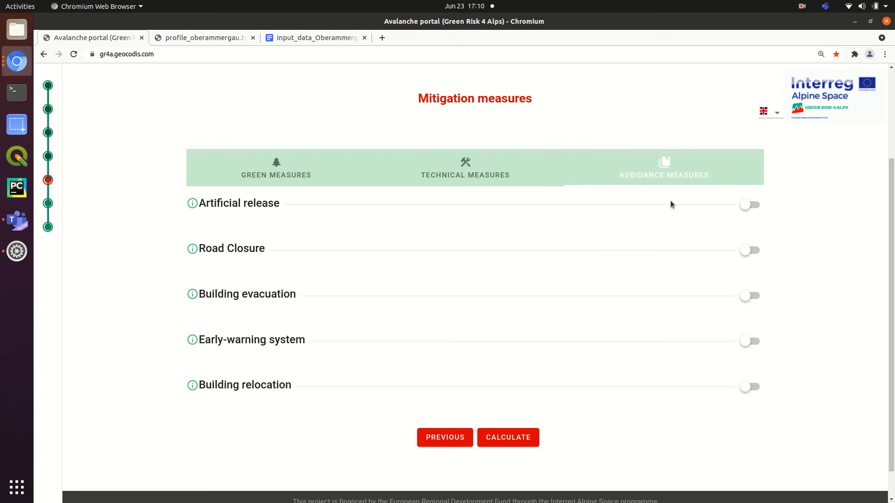
scroll(675, 222, "down", 1)
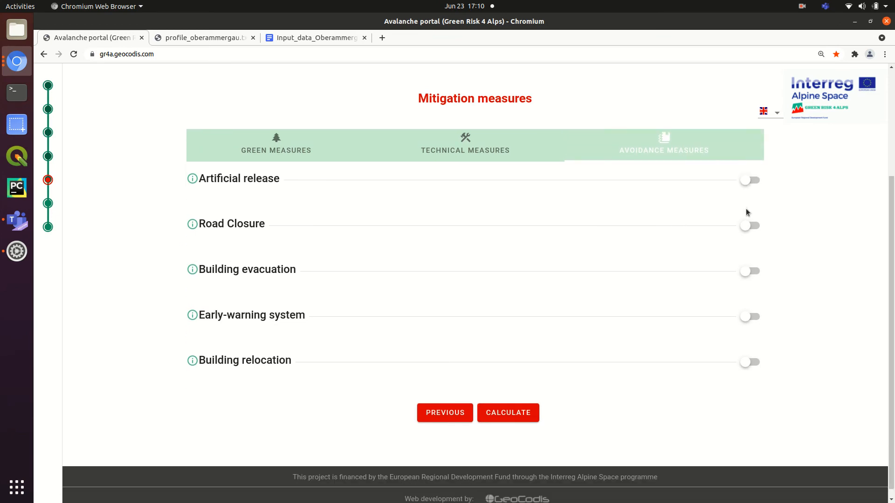
left_click(749, 227)
left_click(754, 274)
left_click(747, 317)
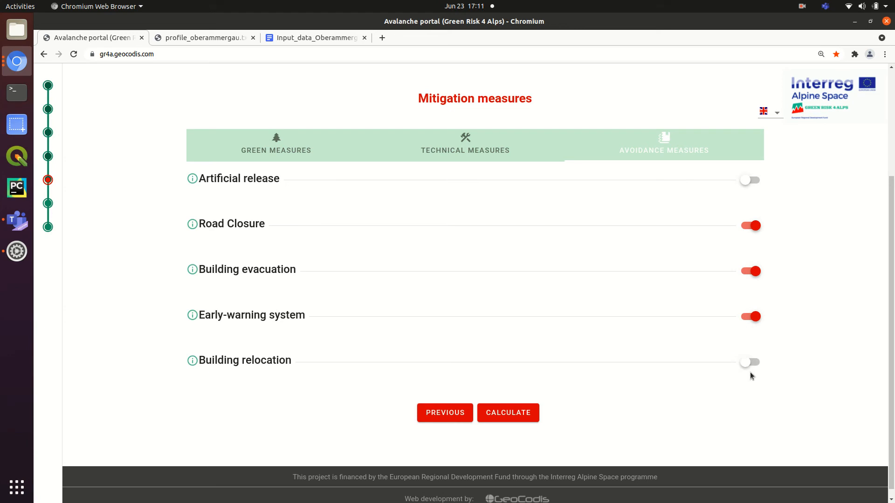
left_click(746, 181)
scroll(555, 282, "up", 1)
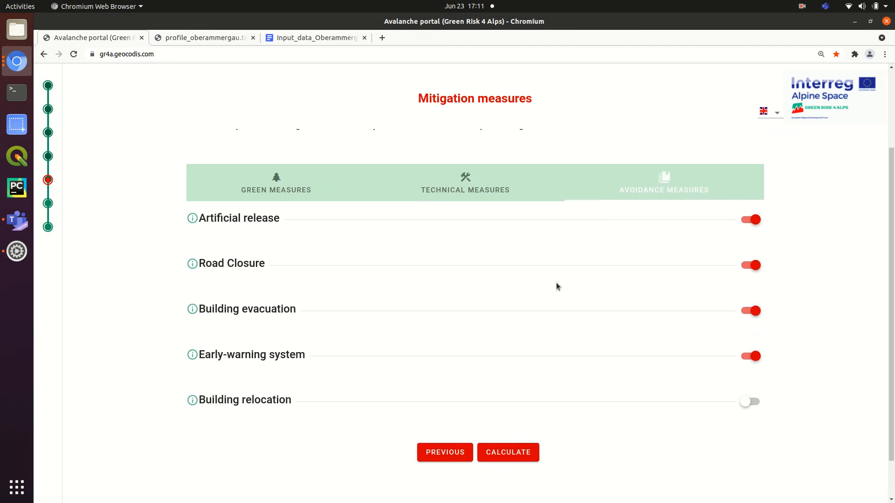
- Re-enter 1.5 m as the maximum snow height for the snow bridges and calculate the results
scroll(556, 282, "up", 2)
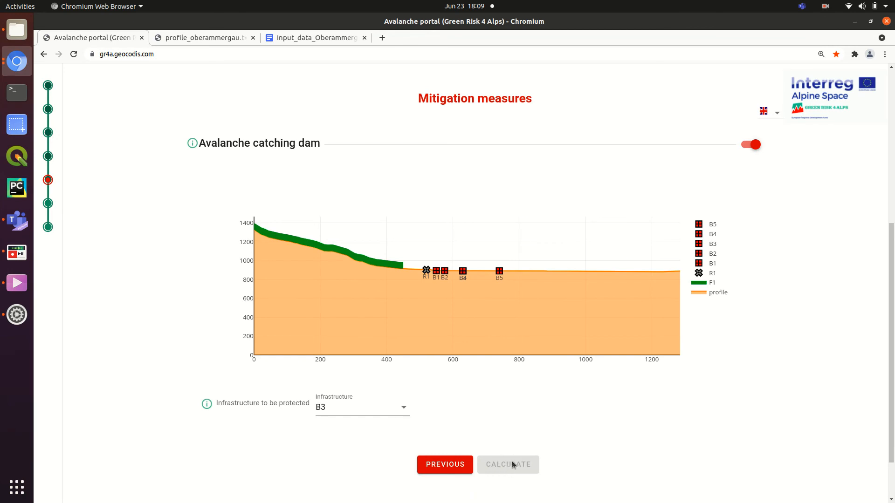
scroll(507, 466, "up", 2)
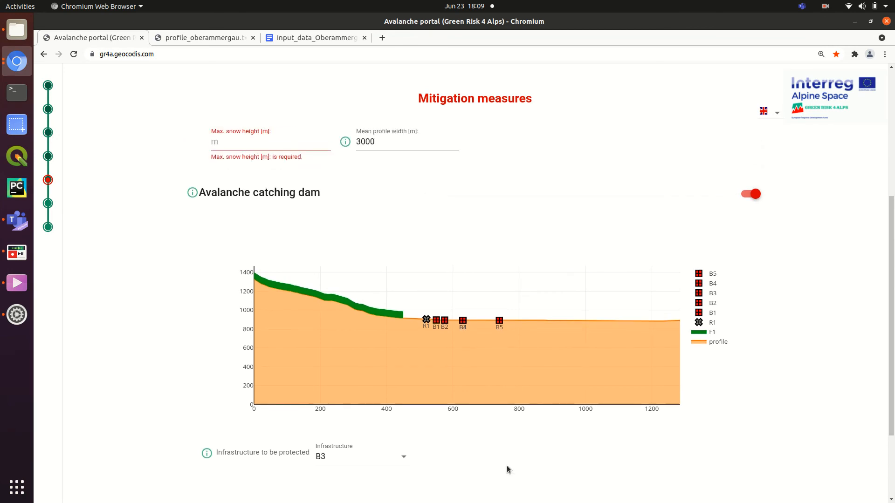
scroll(507, 466, "down", 2)
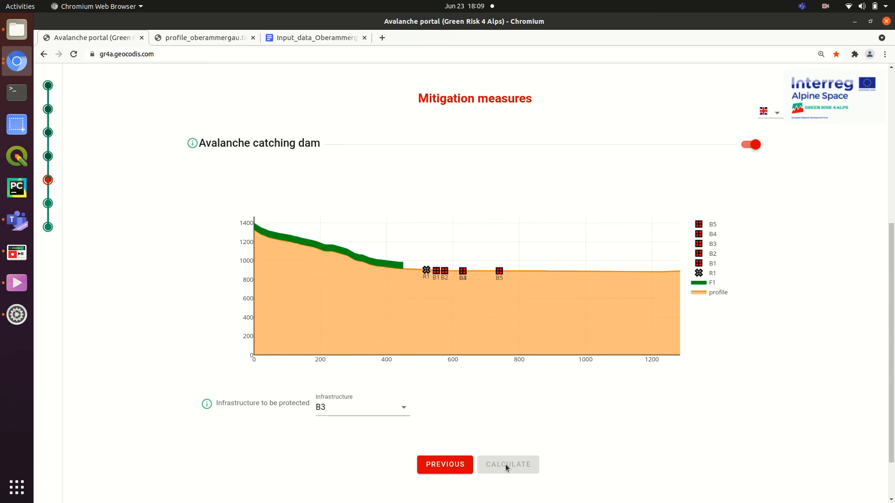
scroll(499, 464, "up", 3)
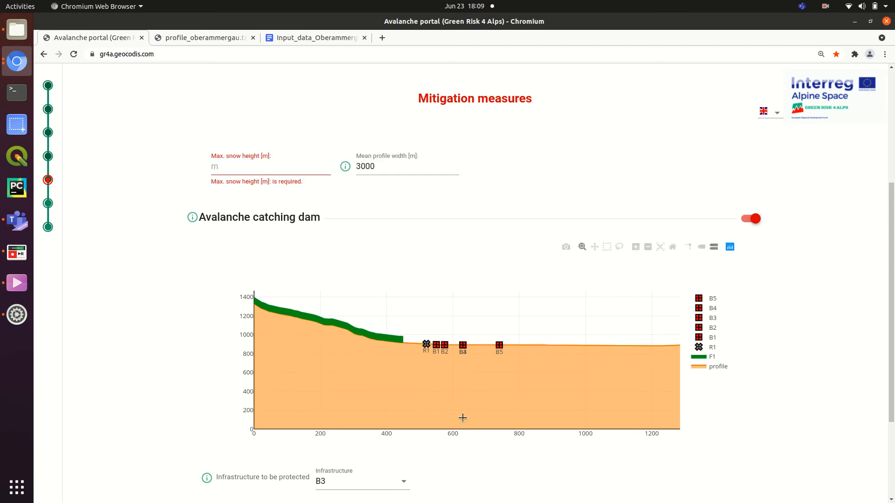
left_click(257, 168)
type("1.5")
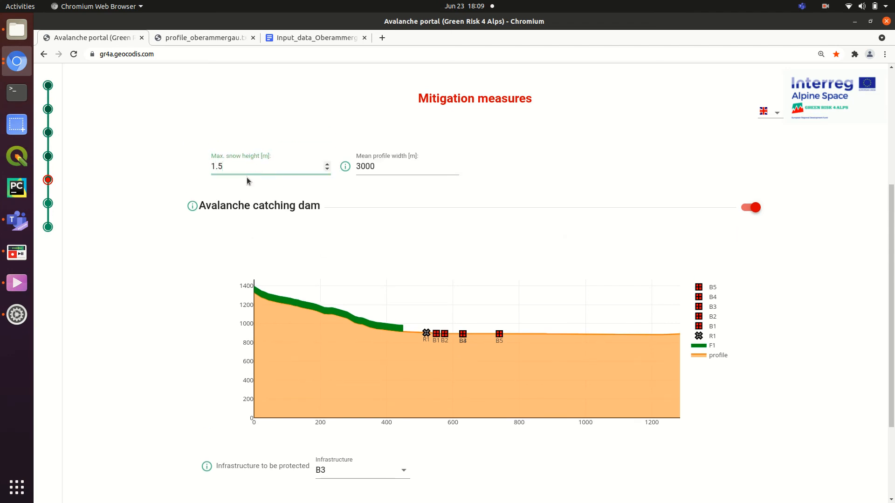
scroll(247, 181, "down", 5)
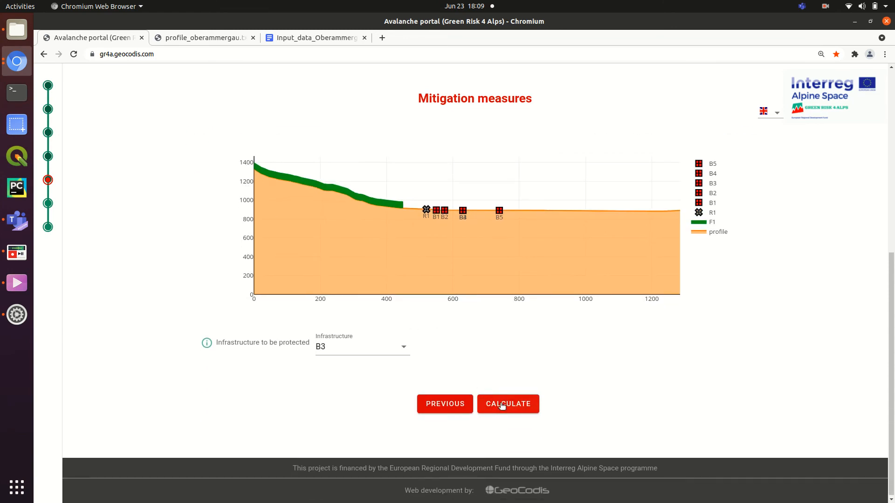
left_click(502, 406)
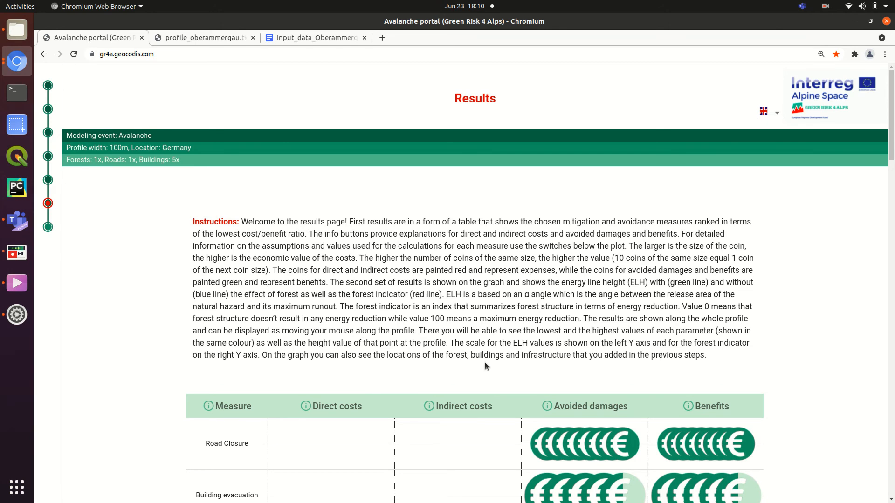
- Examine the results table of ranked measures, comparing direct costs, indirect costs, avoided damages and benefits of each measure
scroll(485, 366, "down", 5)
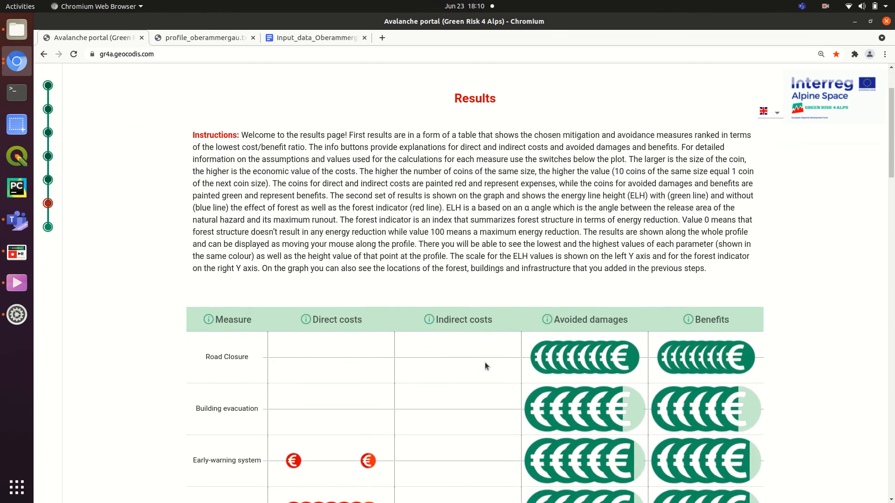
scroll(485, 366, "down", 3)
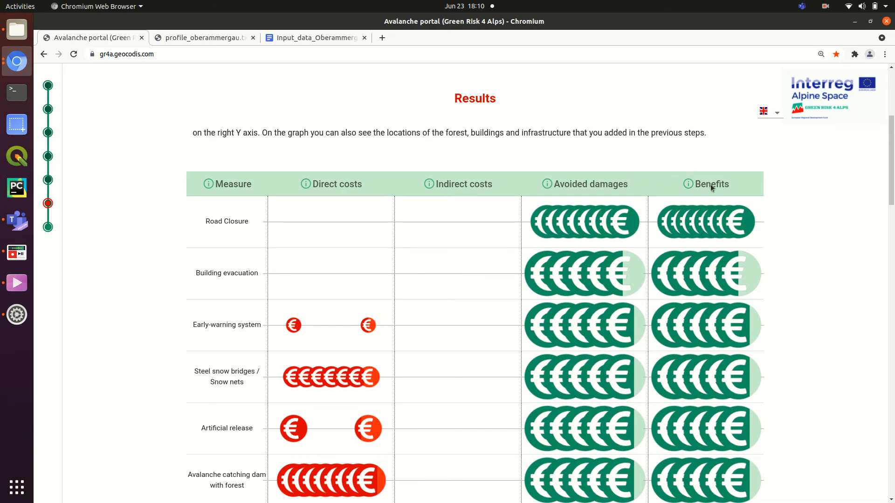
scroll(804, 219, "down", 1)
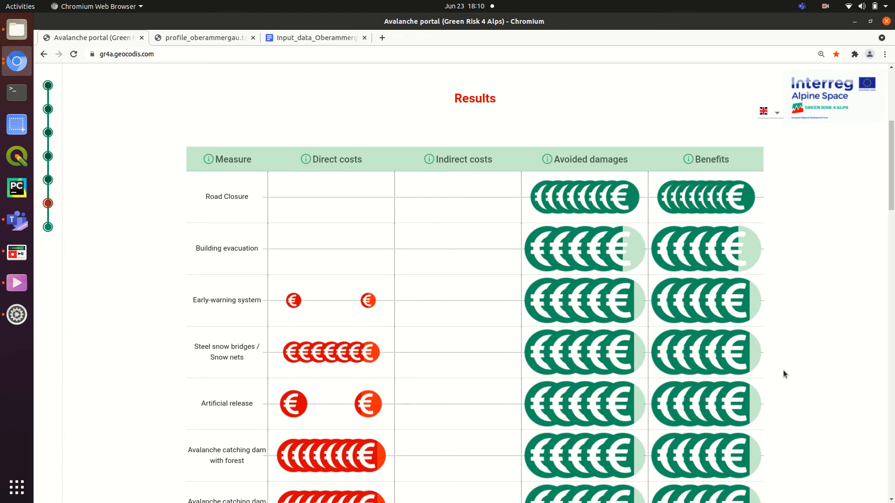
scroll(783, 371, "down", 3)
scroll(783, 373, "down", 5)
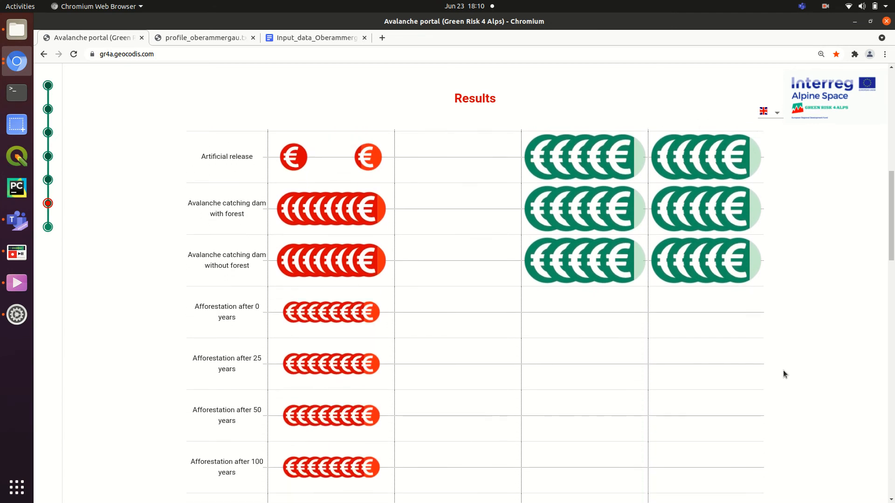
scroll(783, 374, "down", 2)
scroll(783, 374, "up", 5)
scroll(784, 371, "up", 5)
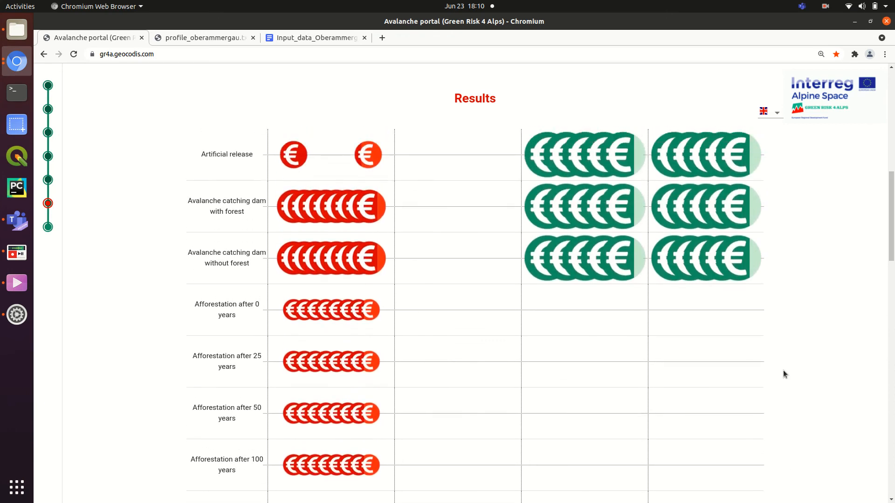
scroll(783, 371, "up", 1)
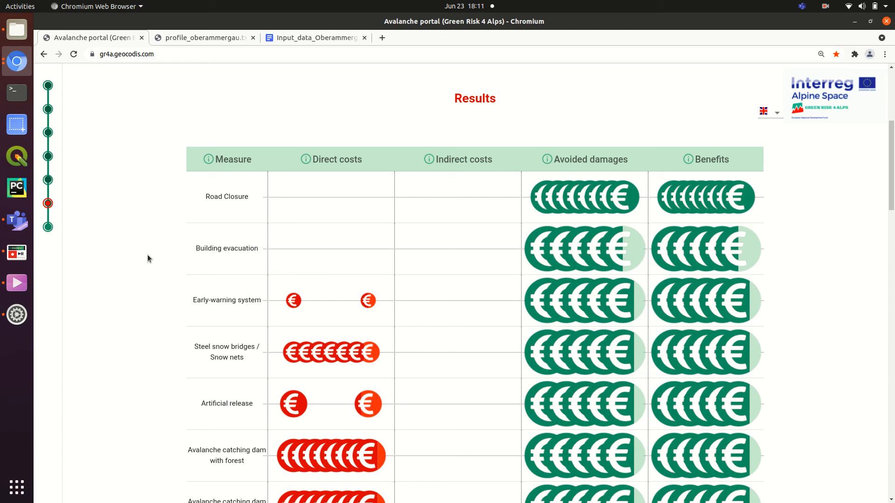
scroll(147, 254, "down", 1)
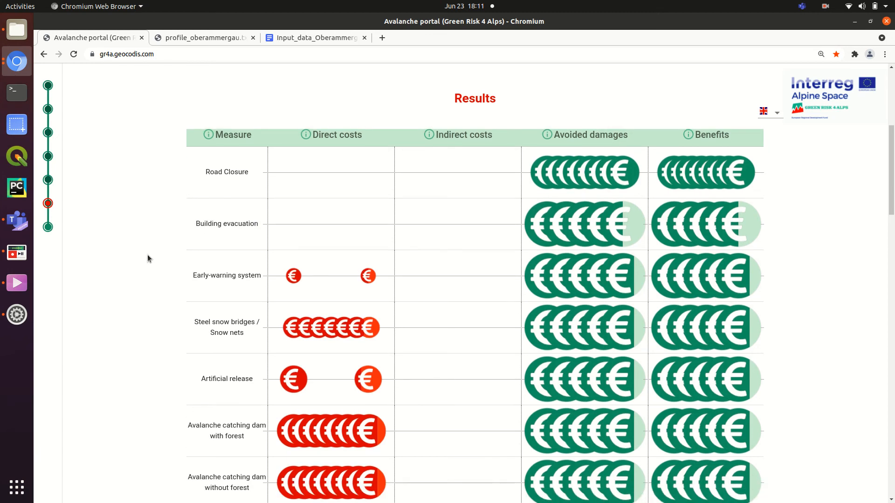
scroll(147, 258, "down", 2)
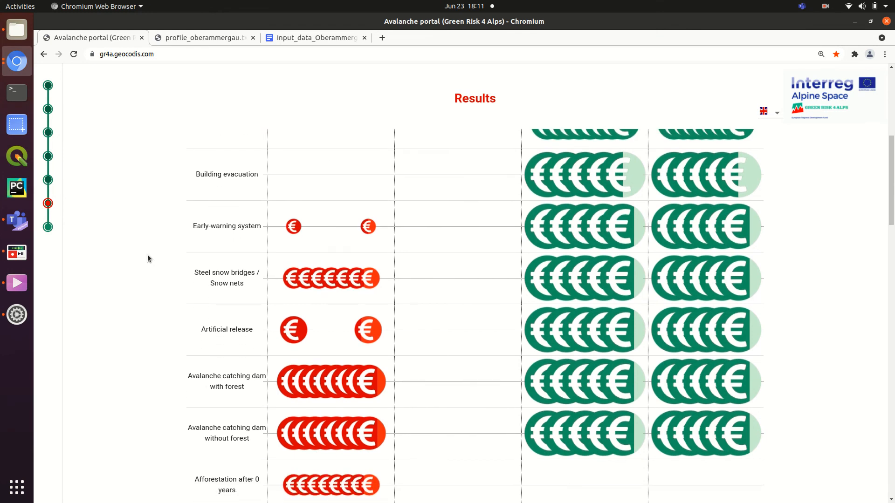
scroll(147, 258, "down", 1)
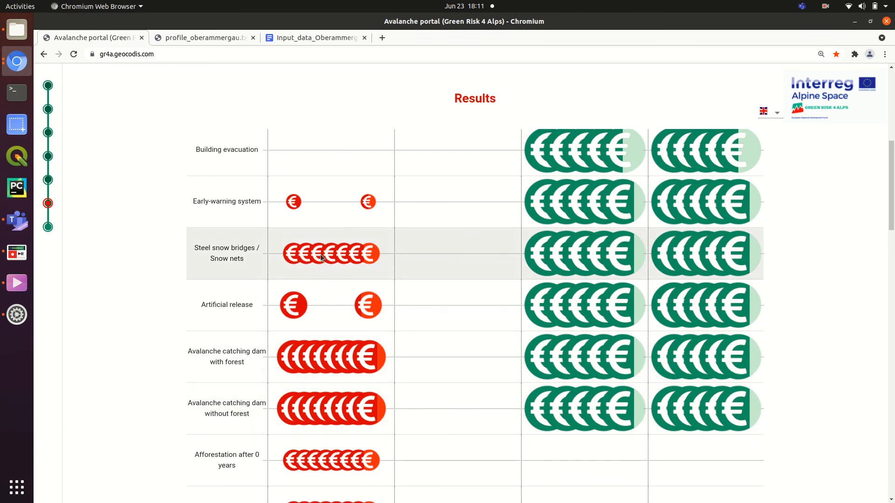
scroll(205, 284, "down", 5)
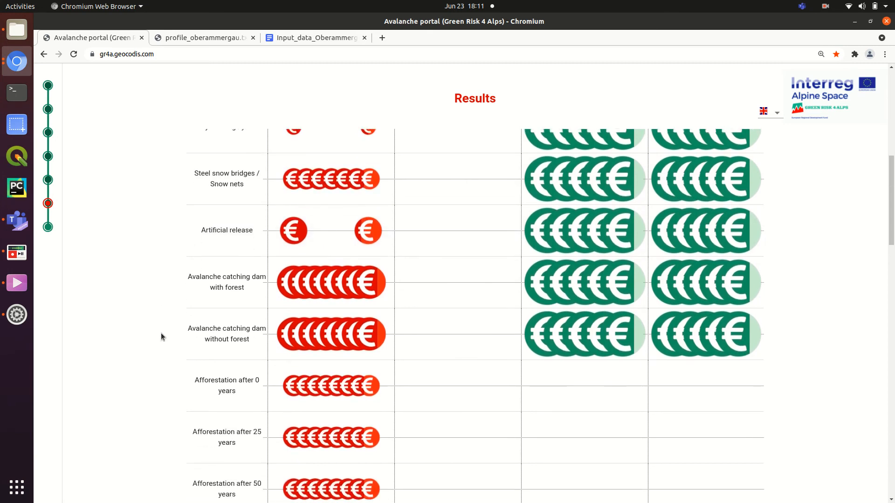
- Review the afforestation and forest rehabilitation rows of the results table, comparing the costs for the different numbers of years
scroll(167, 338, "down", 1)
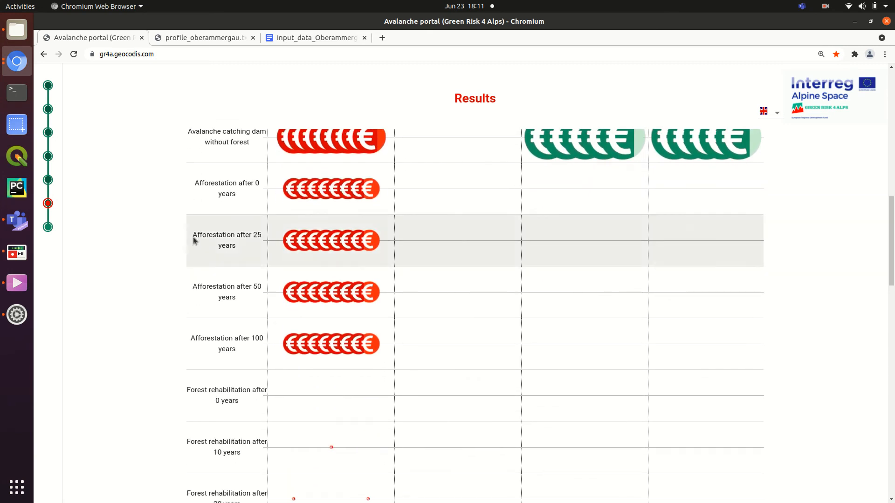
scroll(218, 163, "up", 1)
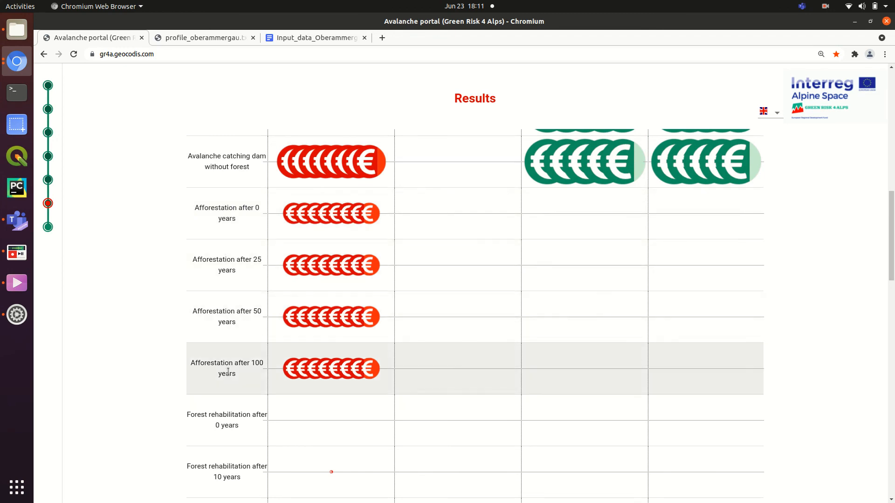
scroll(228, 390, "down", 3)
scroll(228, 390, "down", 2)
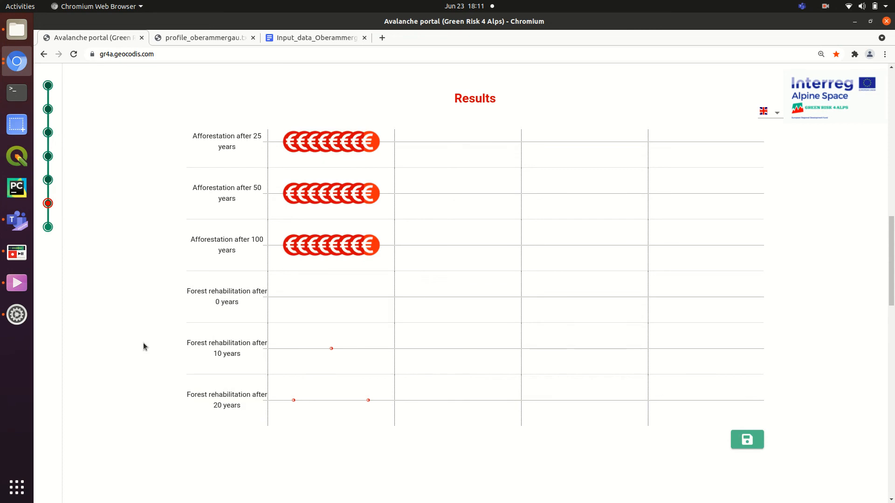
scroll(140, 346, "up", 3)
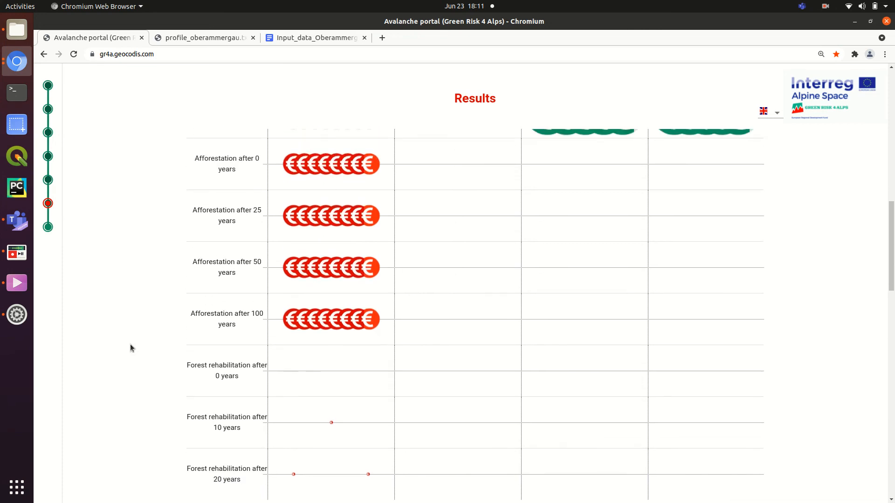
scroll(556, 295, "down", 4)
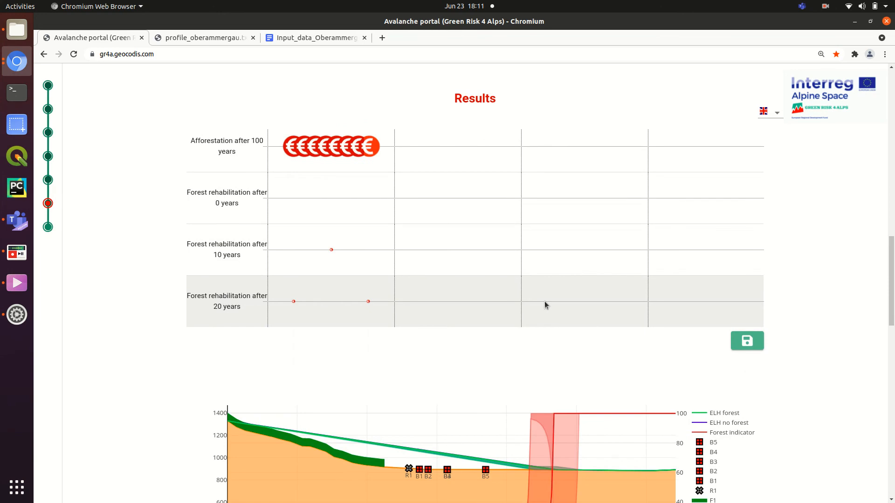
- Inspect the profile chart below the results table, zooming into the avalanche runout area beyond B5 and resetting the axes
scroll(544, 301, "down", 3)
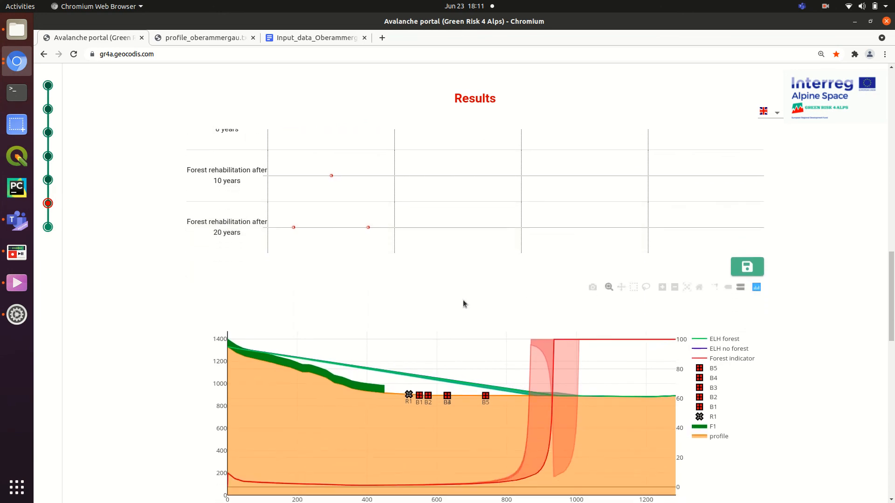
scroll(280, 280, "down", 1)
scroll(149, 285, "down", 3)
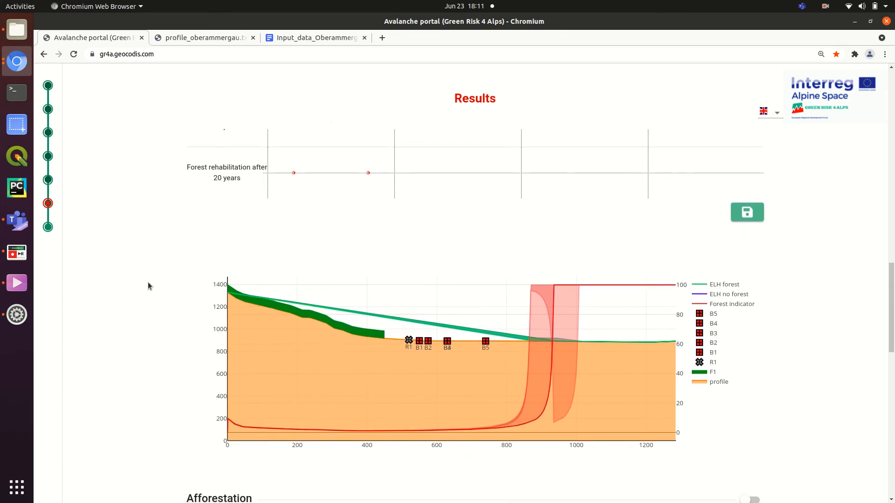
scroll(149, 286, "down", 1)
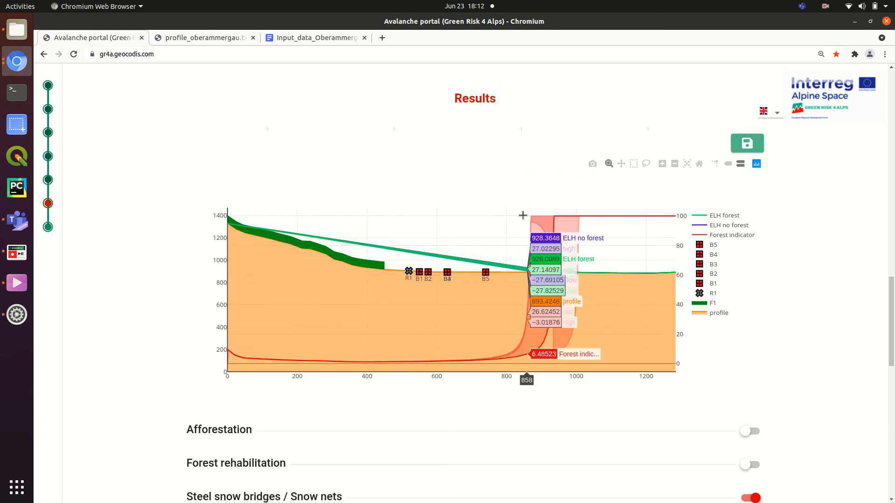
left_click_drag(467, 230, 605, 302)
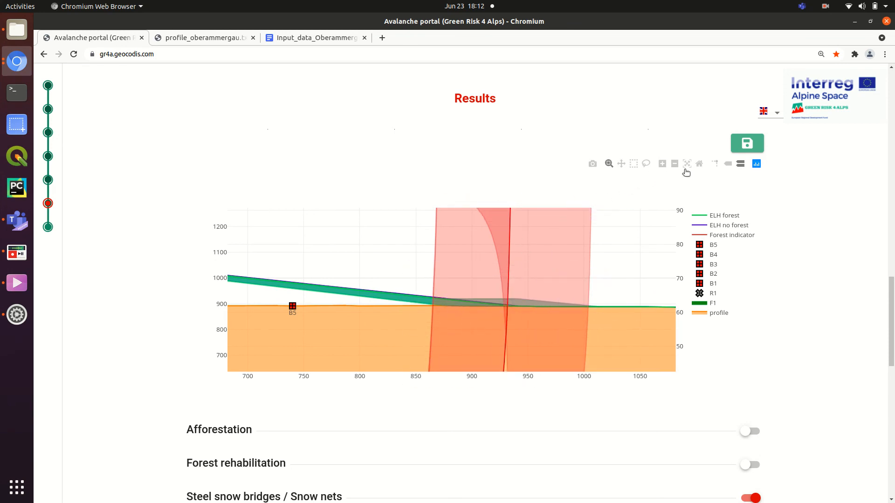
left_click(699, 166)
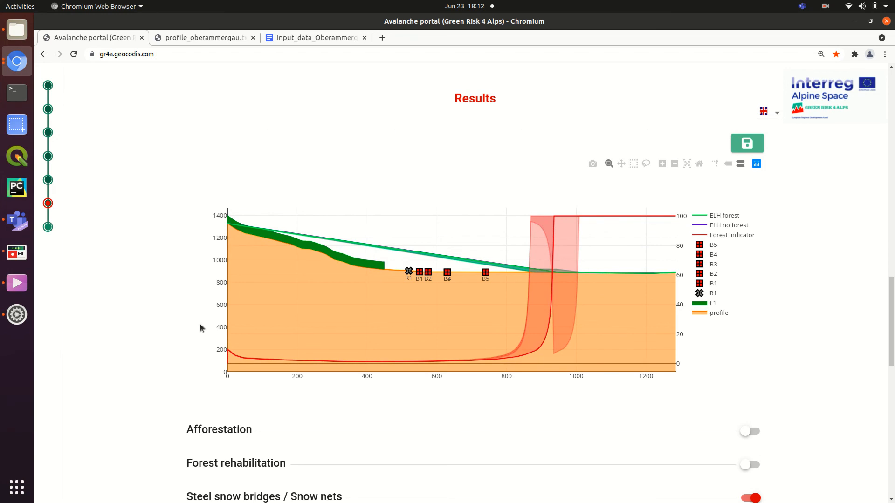
- Show the steel snow bridges / snow nets explanation and read how its costs, avoided damages and benefits are calculated
scroll(200, 323, "down", 5)
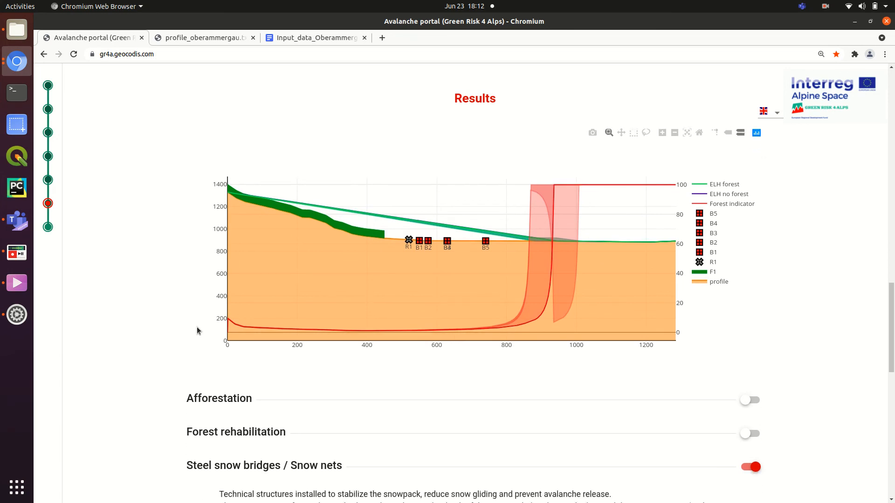
scroll(193, 326, "down", 1)
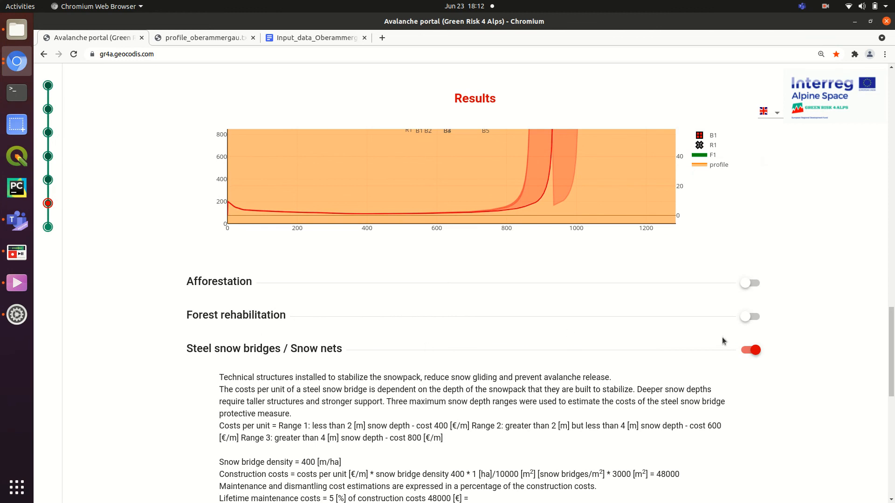
left_click(750, 351)
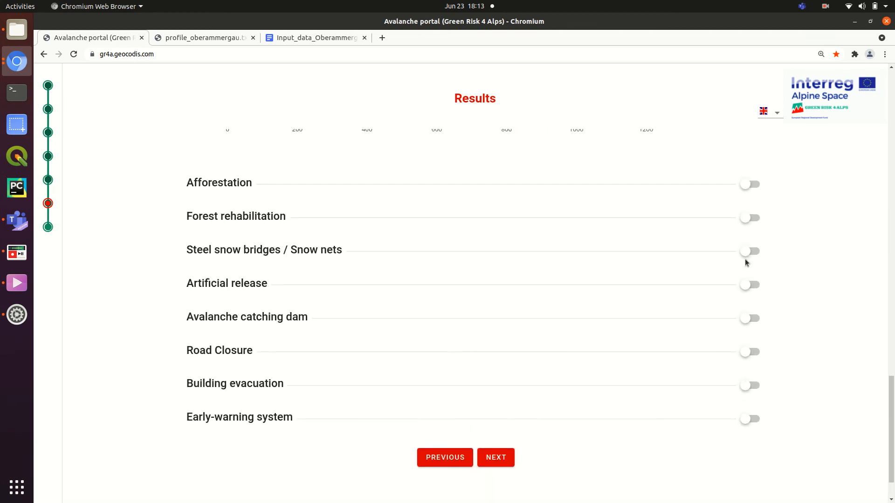
left_click(746, 251)
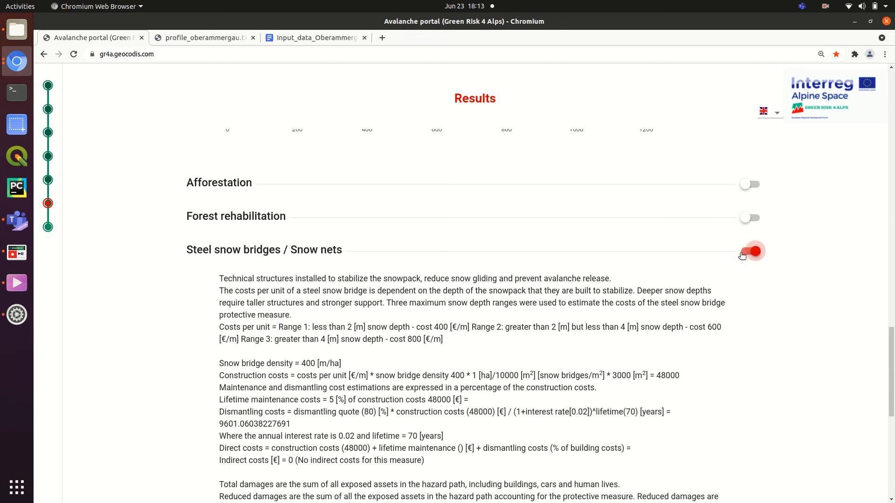
scroll(739, 254, "down", 3)
scroll(736, 256, "down", 2)
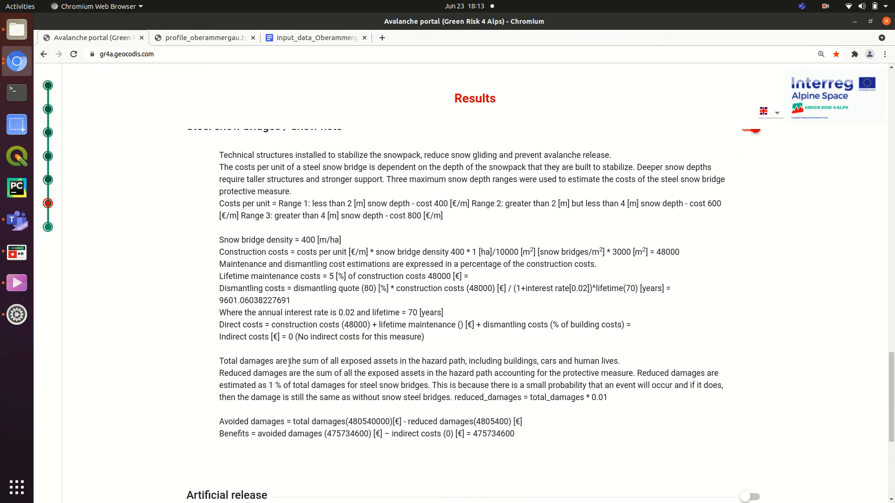
scroll(279, 432, "up", 1)
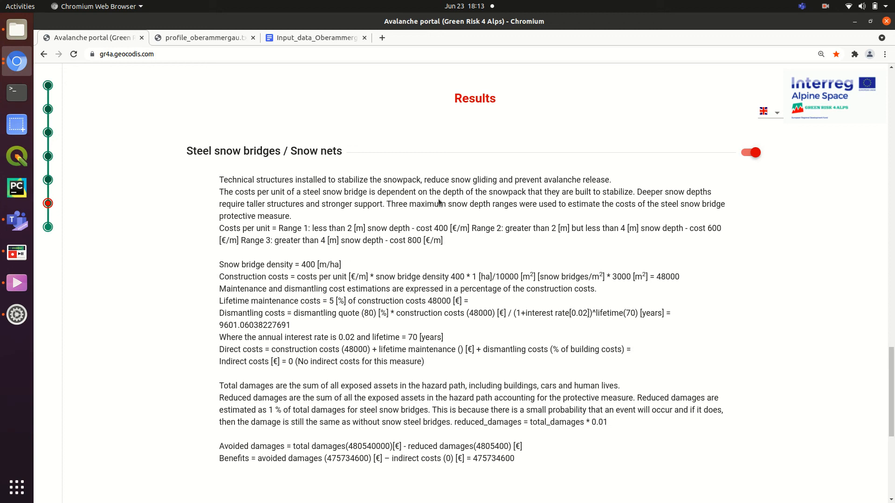
- Collapse the steel snow bridges / snow nets explanation and proceed to the final page of the tool
left_click(755, 153)
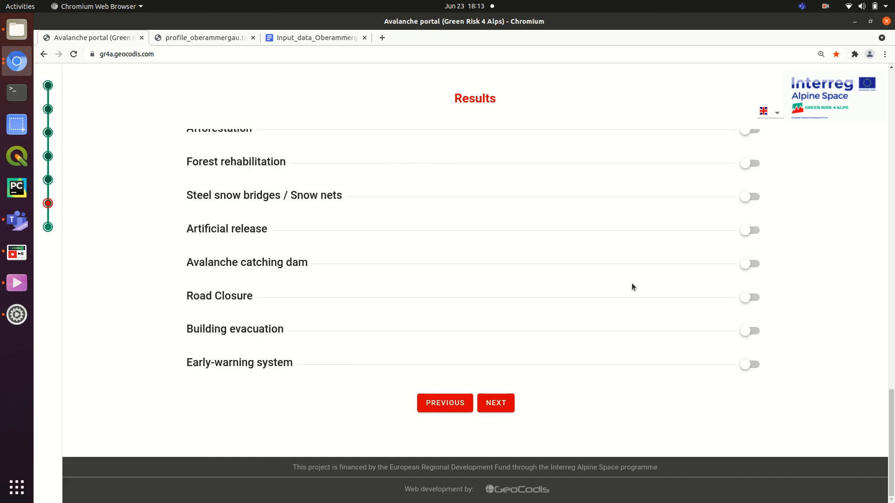
left_click(497, 405)
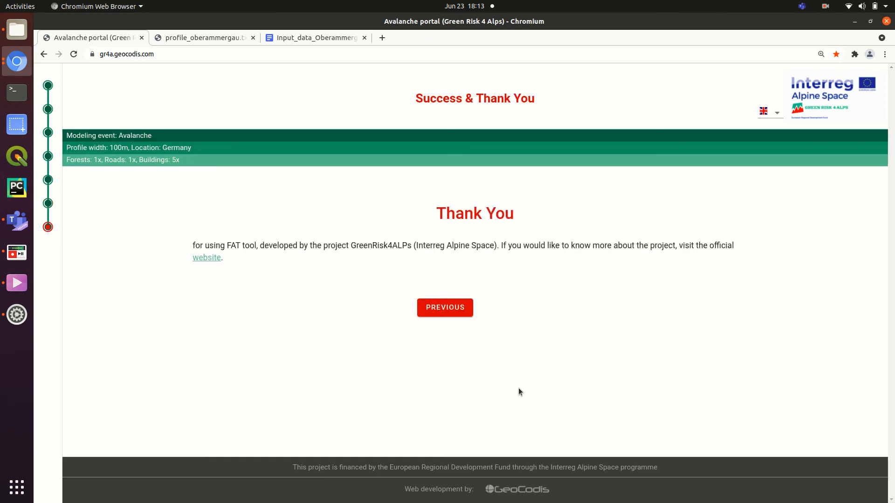